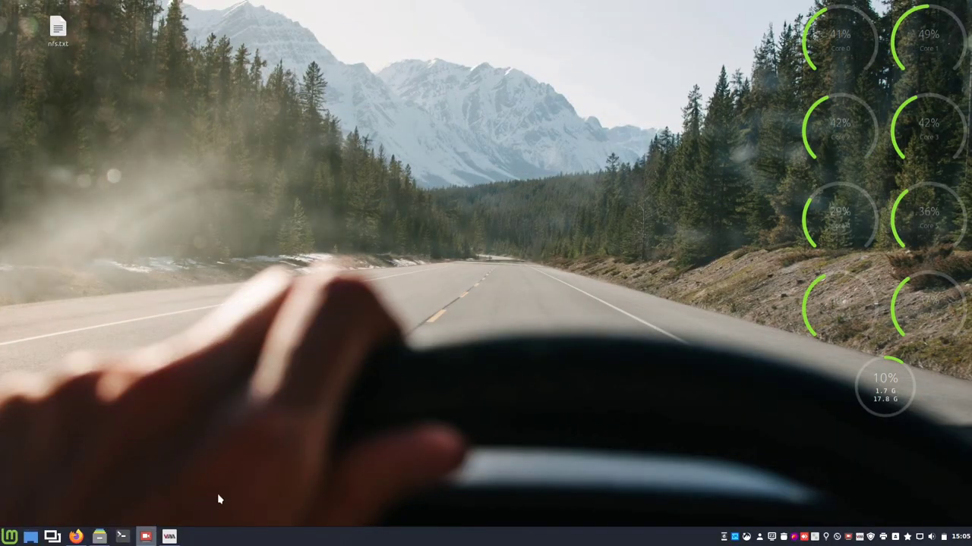
Start a new storage pool in the QEMU/KVM connection details, named nfs with type netfs: Répertoire réseau exporté.
left_click(168, 537)
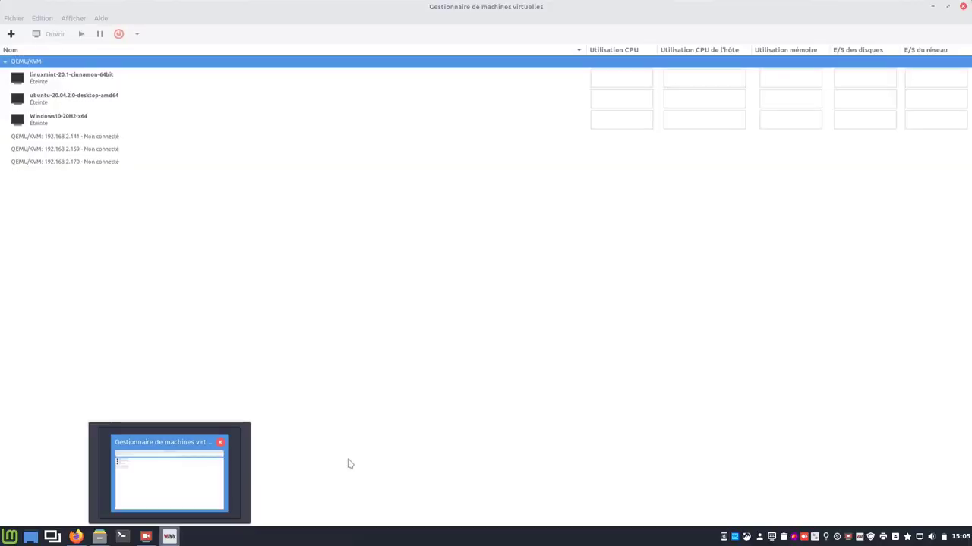
double_click(115, 61)
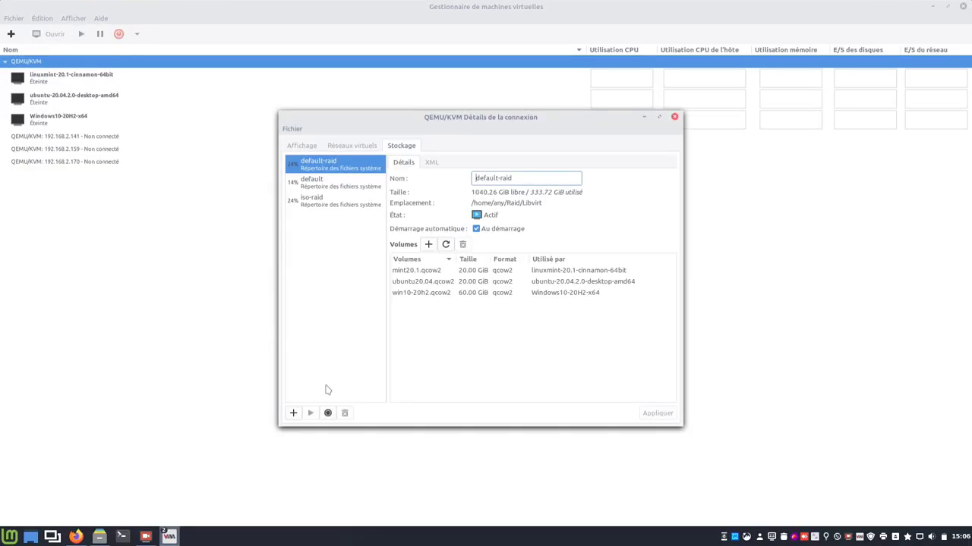
left_click(293, 413)
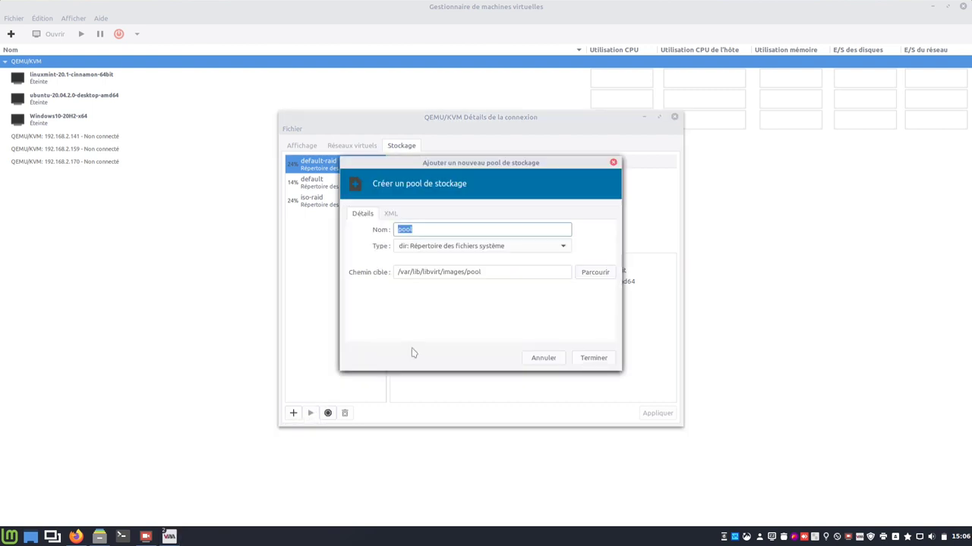
type("nfs")
left_click(491, 247)
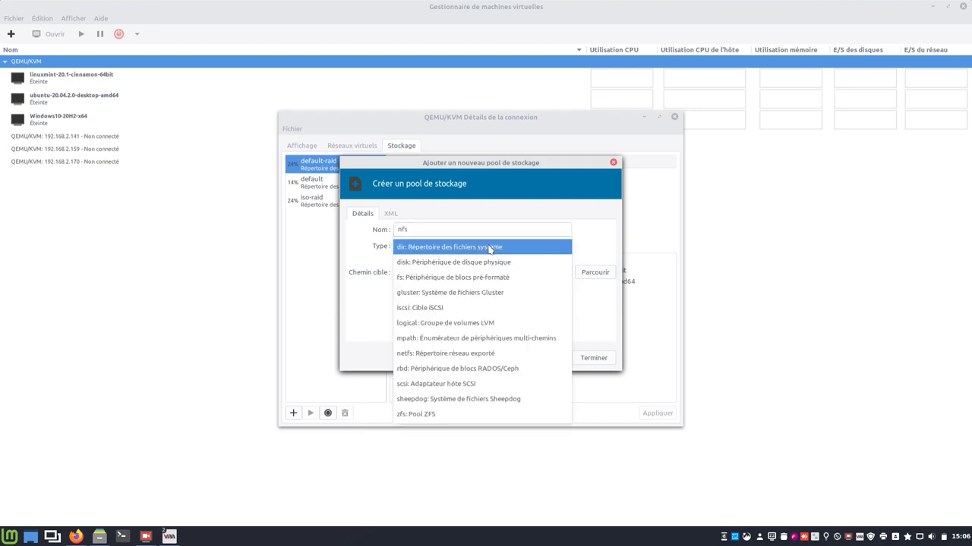
left_click(459, 355)
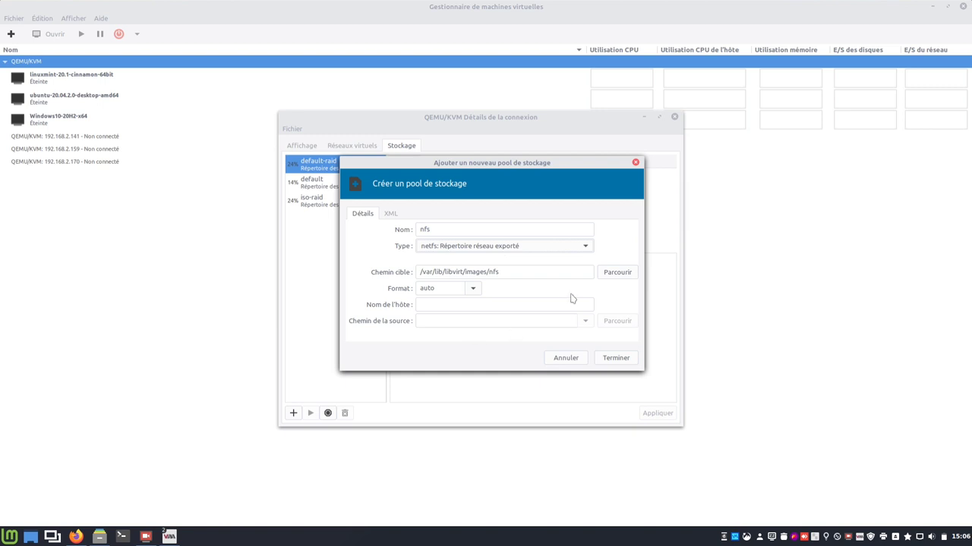
Set the new pool's target path to the folder /home/any/NFS/Virtualisation/Libvirt.
left_click(618, 273)
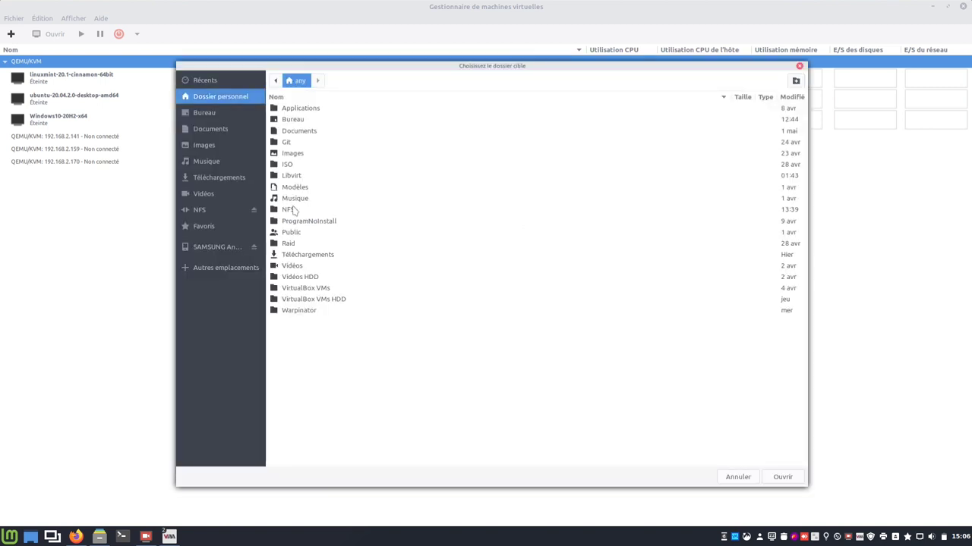
double_click(293, 210)
double_click(312, 145)
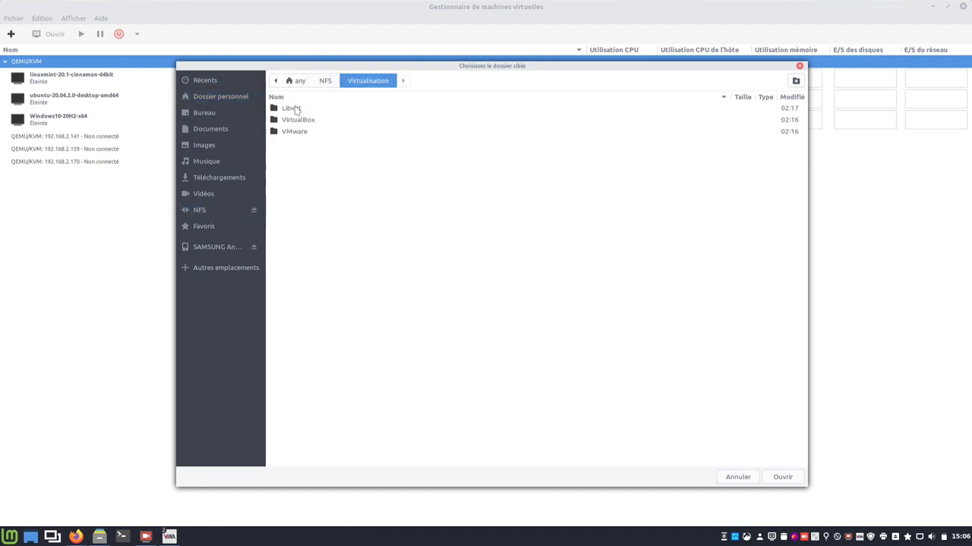
double_click(296, 110)
left_click(774, 479)
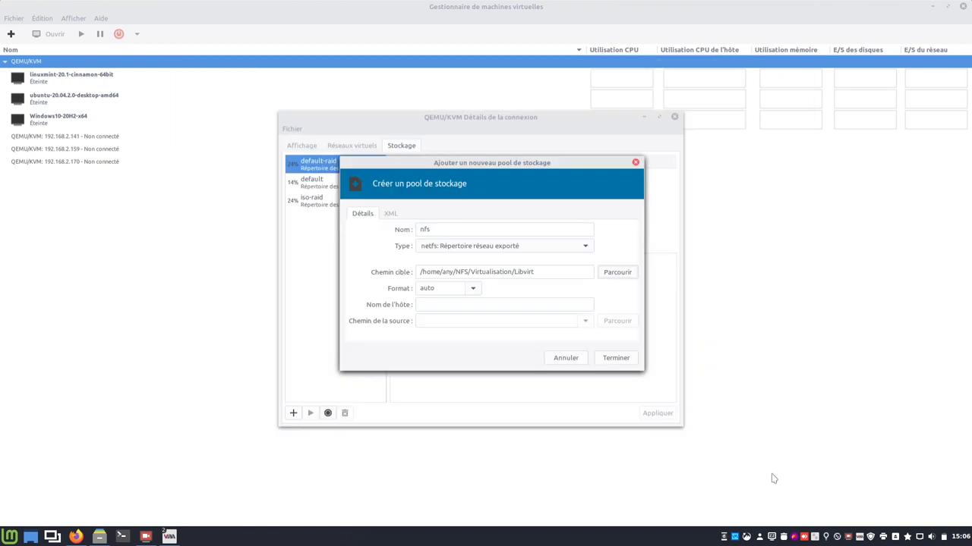
Finish the nfs pool with host 192.168.2.232 and source path /home/any/Partage-NFS/Virtualisation/Libvirt, review its details, and close the connection details.
left_click(454, 303)
type("19")
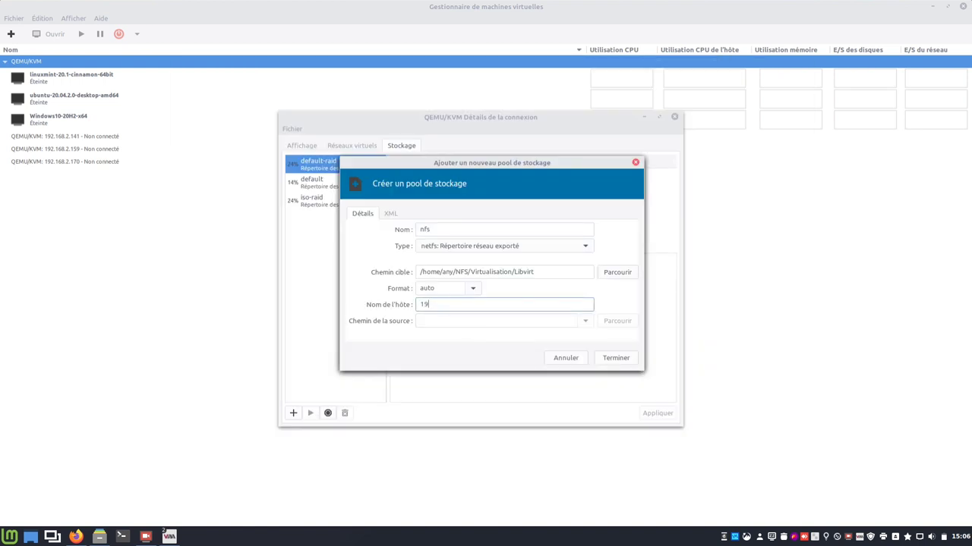
type("2.168.2.232")
left_click(475, 321)
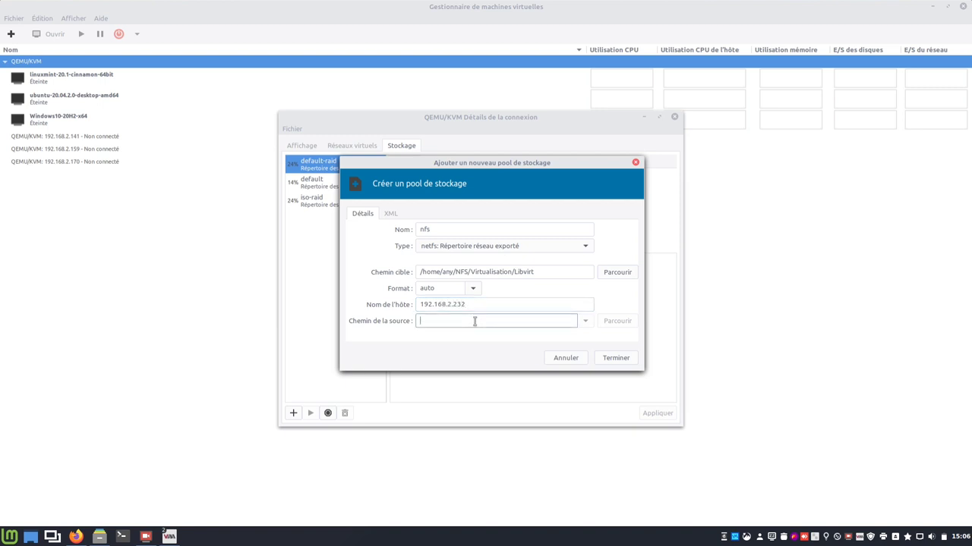
type("/home/any/Partage-NFS/Virtualisation/Libvirt")
left_click(615, 357)
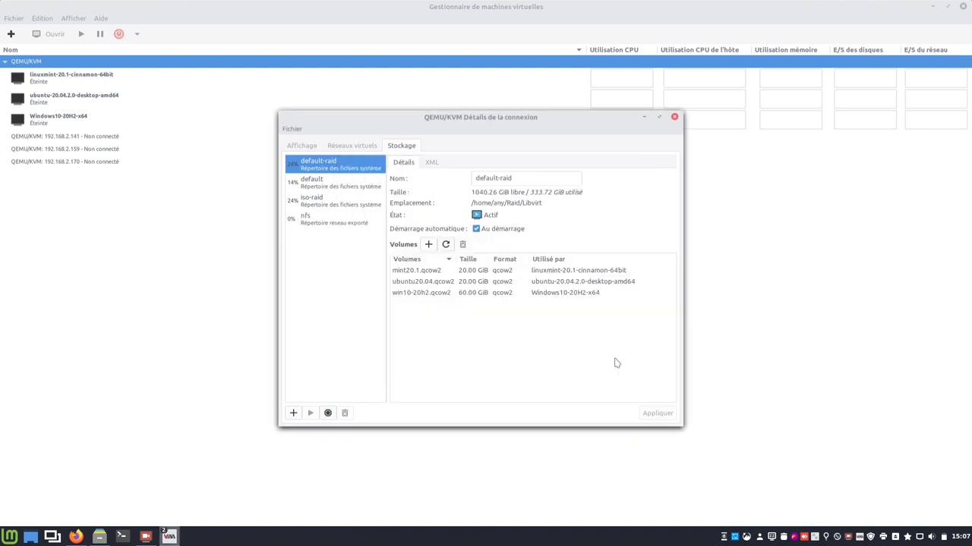
left_click(342, 225)
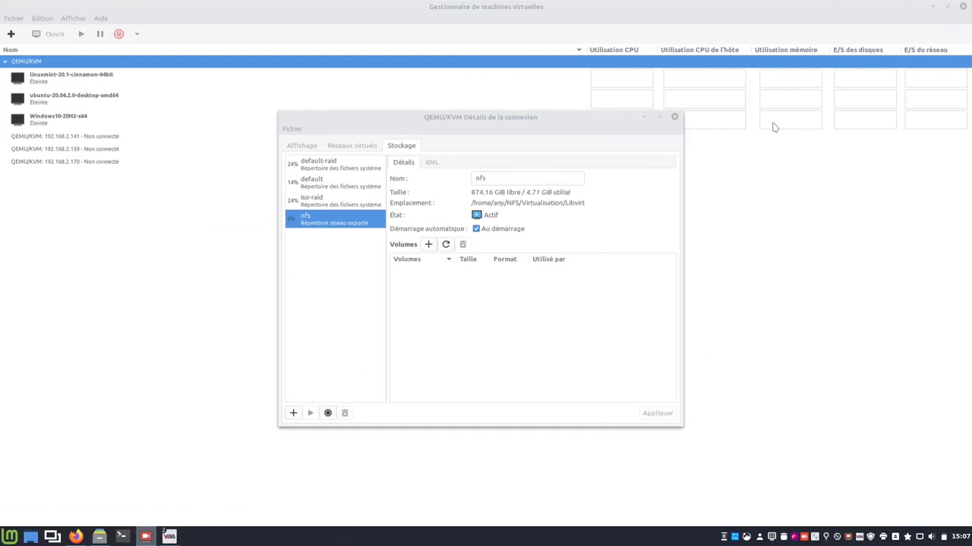
left_click(674, 117)
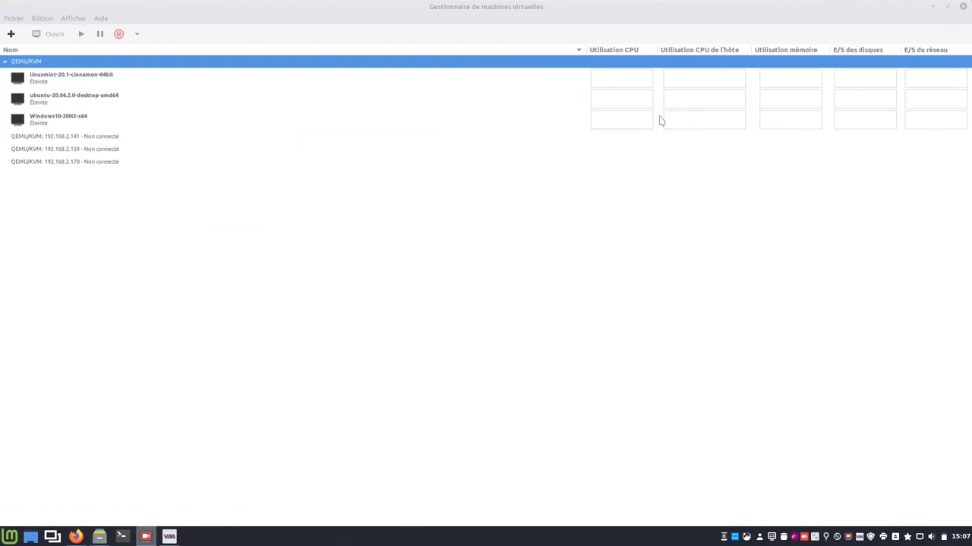
Begin a new virtual machine from local installation media, using debian-10.9.0-amd64-netinst.iso from the iso-raid pool.
left_click(9, 34)
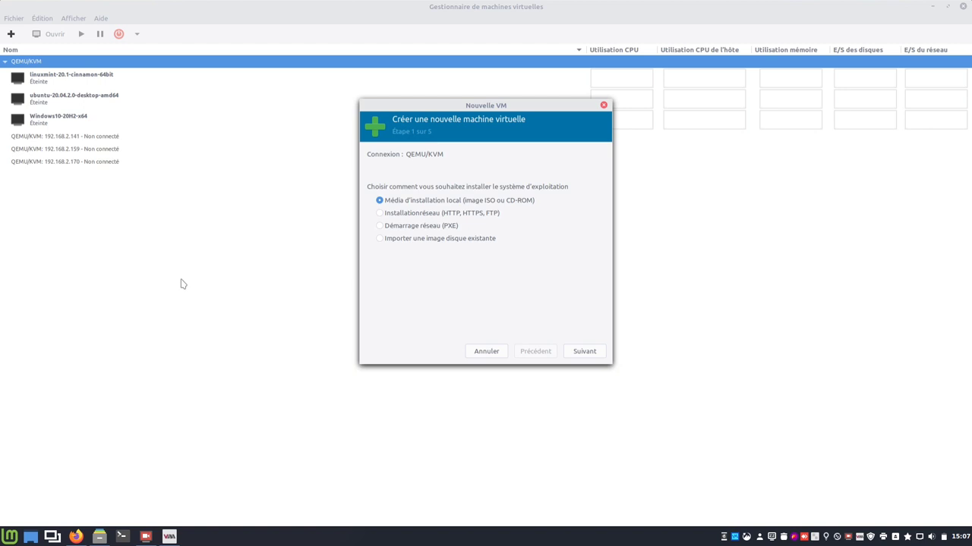
left_click(585, 352)
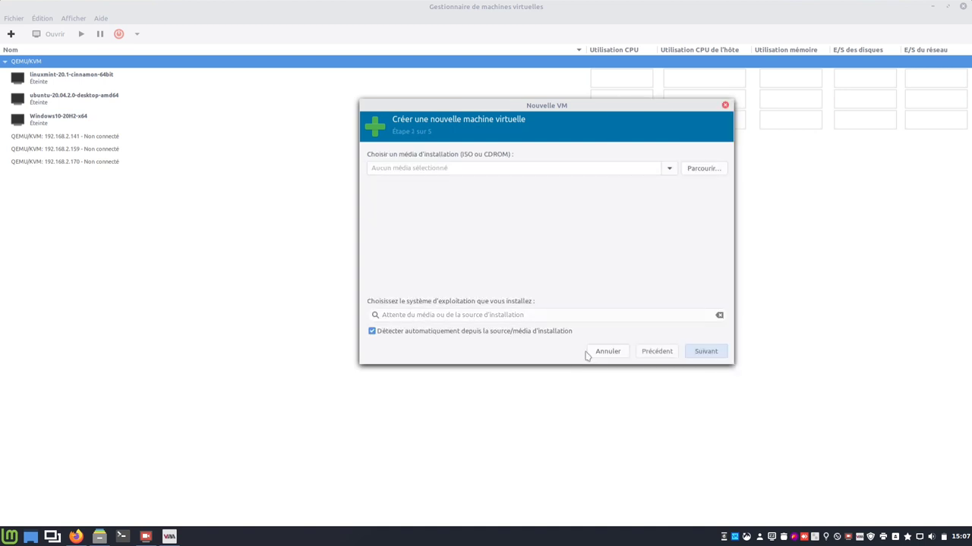
left_click(692, 169)
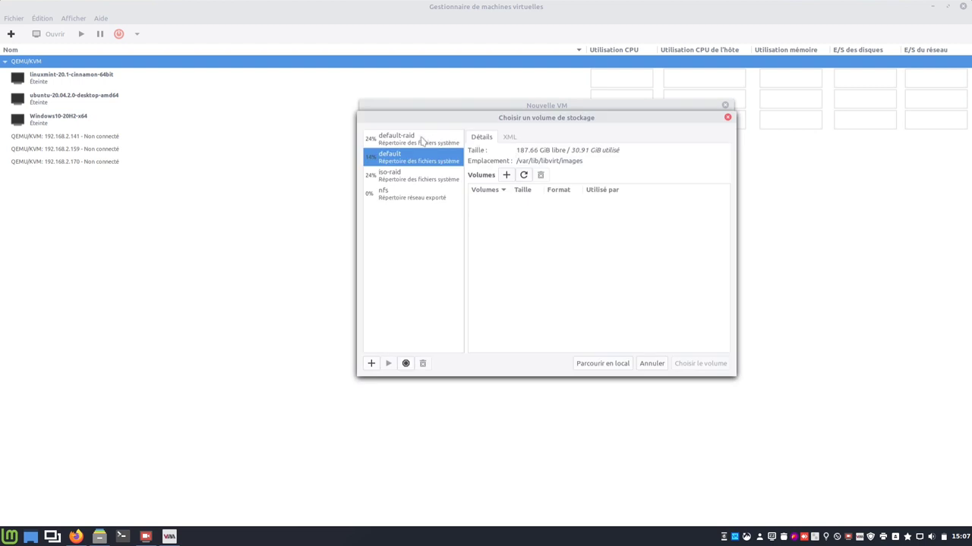
left_click(406, 173)
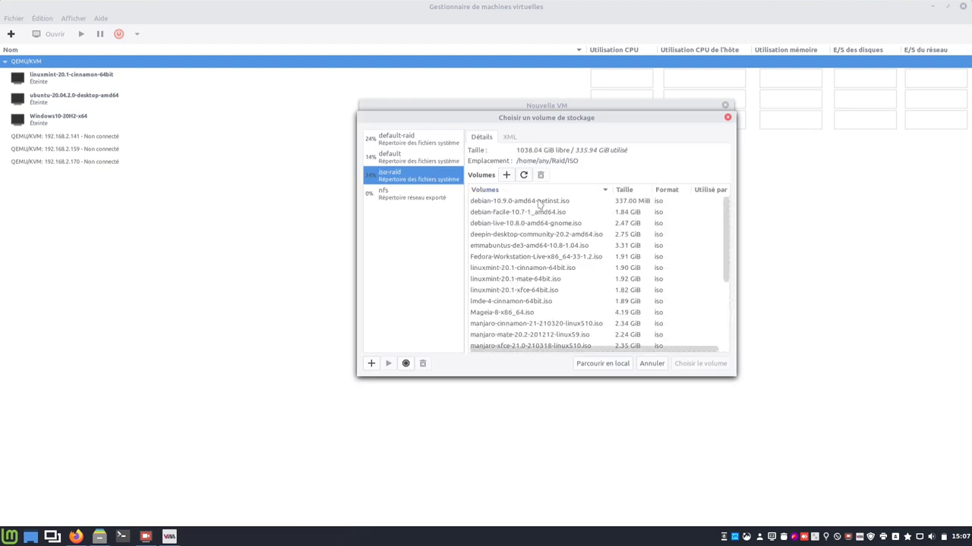
left_click(539, 201)
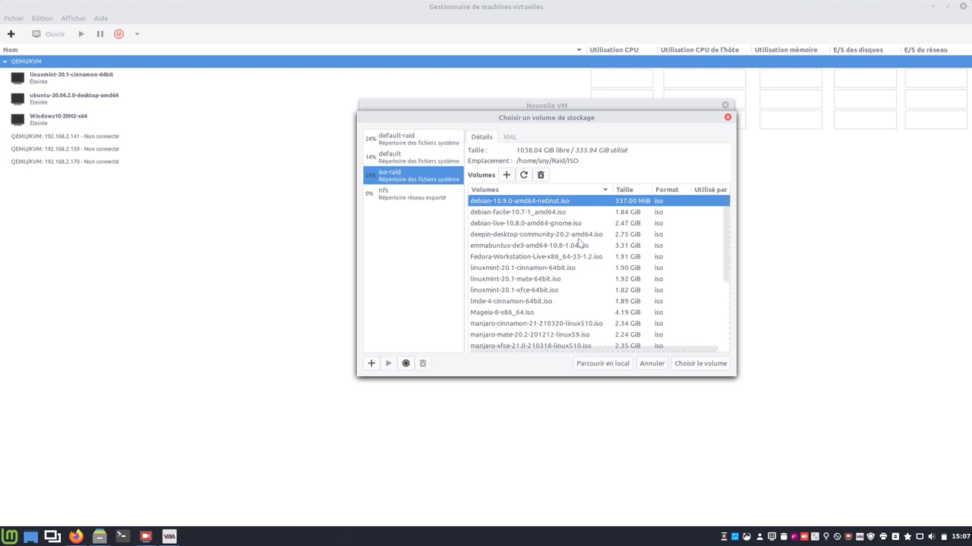
left_click(698, 363)
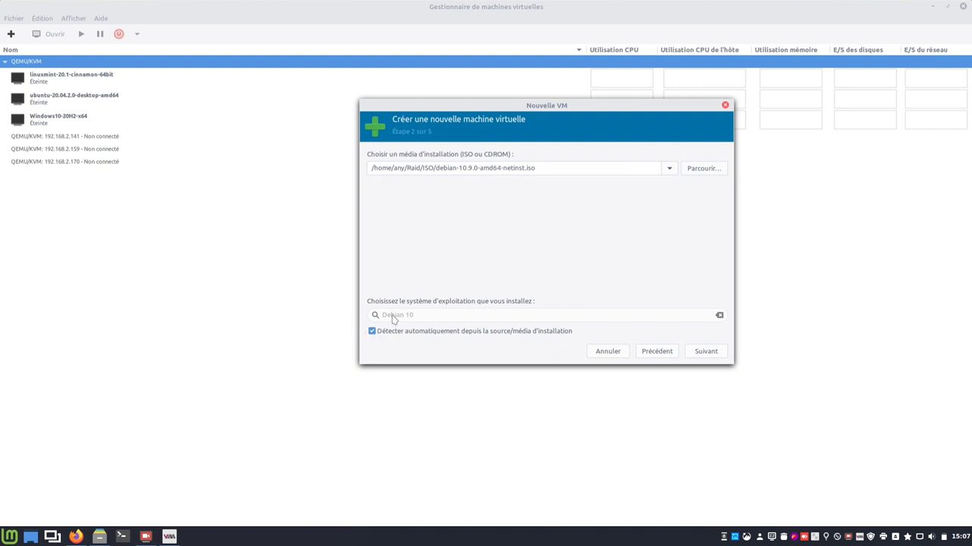
Accept the detected Debian 10 system and give the virtual machine 1 CPU, keeping 1024 MiB of memory.
left_click(717, 354)
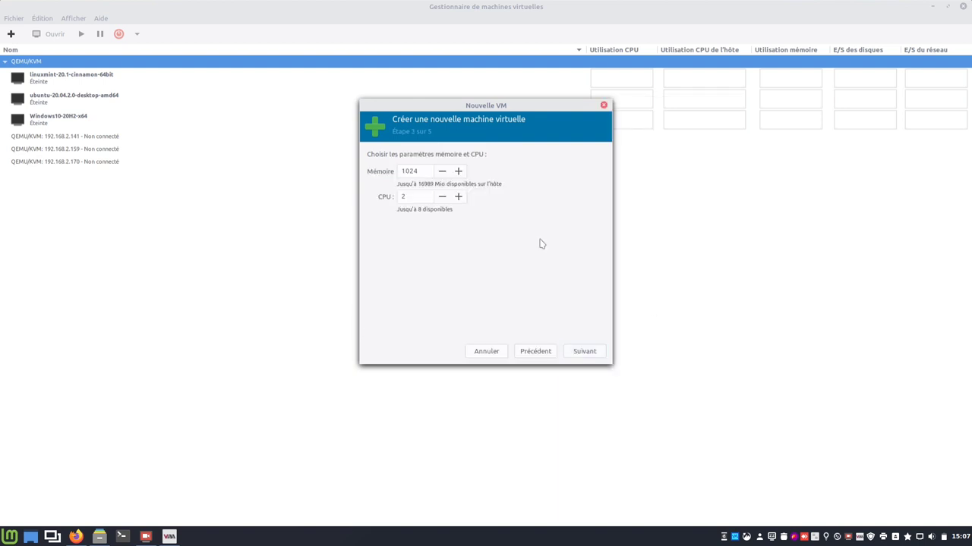
left_click(442, 198)
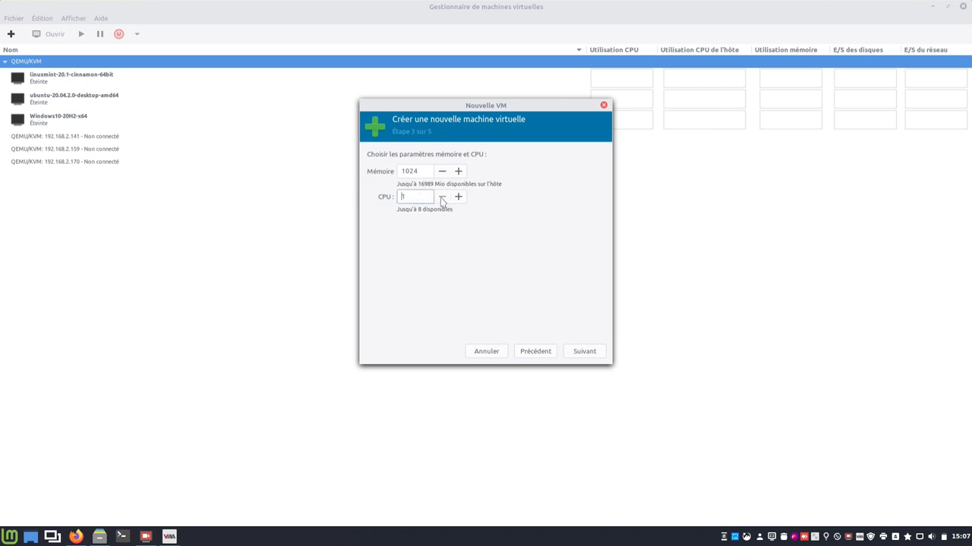
left_click(585, 352)
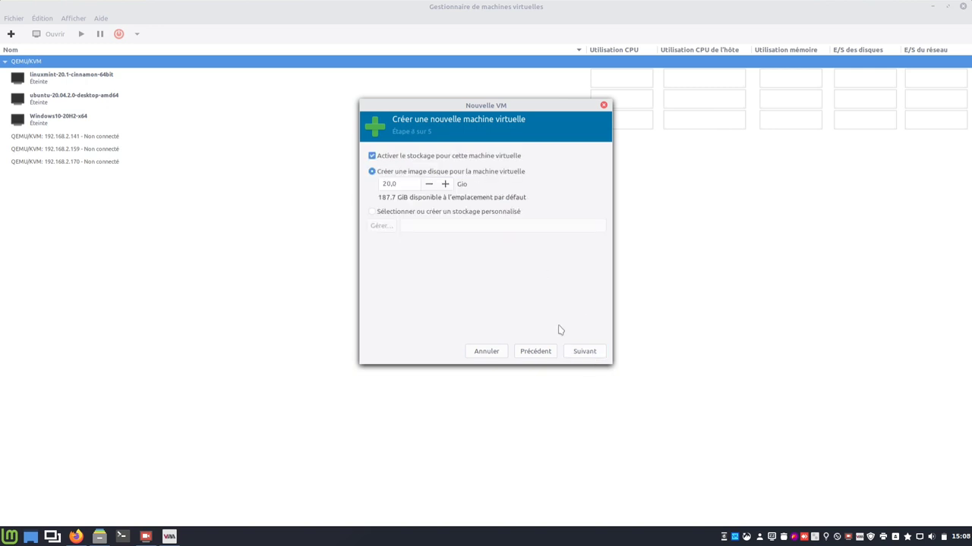
Choose custom storage and create a 20 GiB qcow2 volume named debian10 in the nfs pool.
left_click(402, 214)
left_click(386, 229)
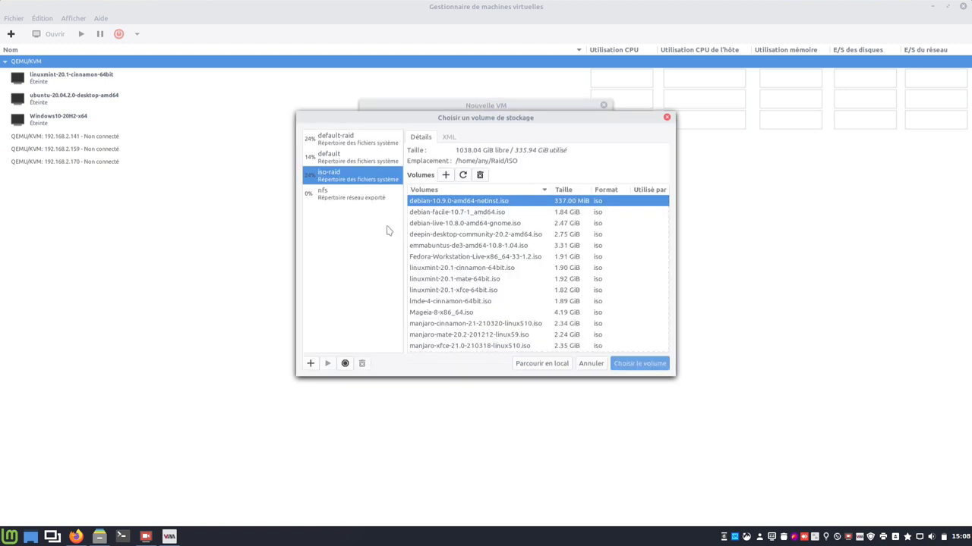
left_click(361, 197)
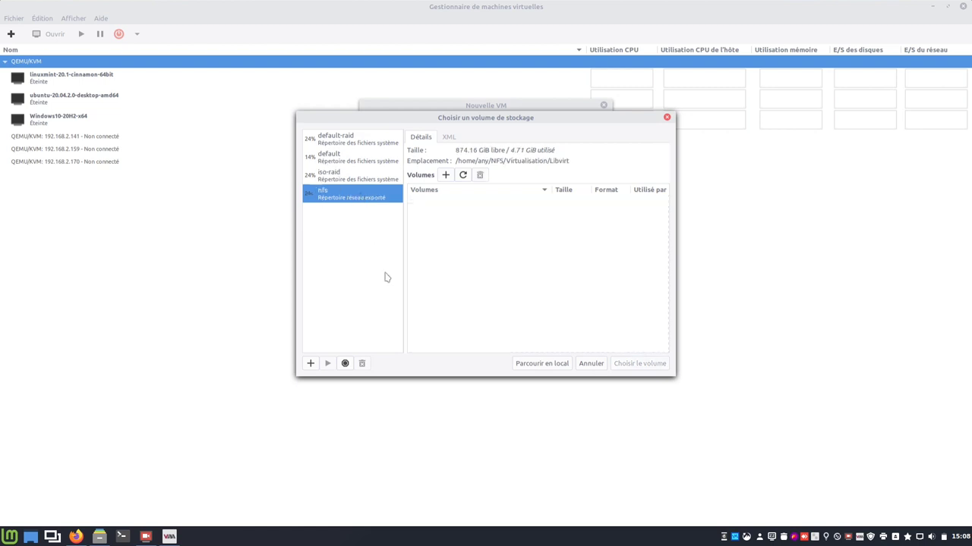
left_click(445, 175)
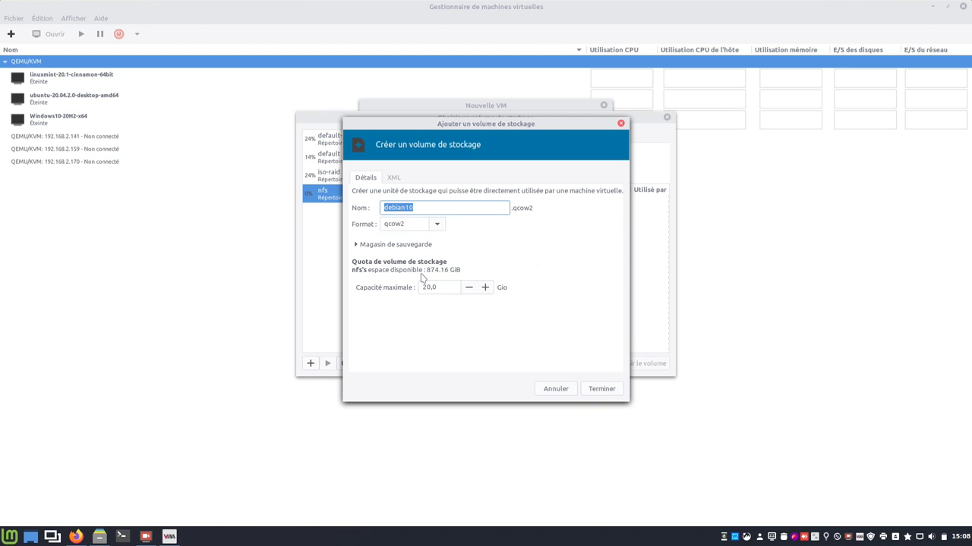
left_click(426, 208)
left_click(437, 225)
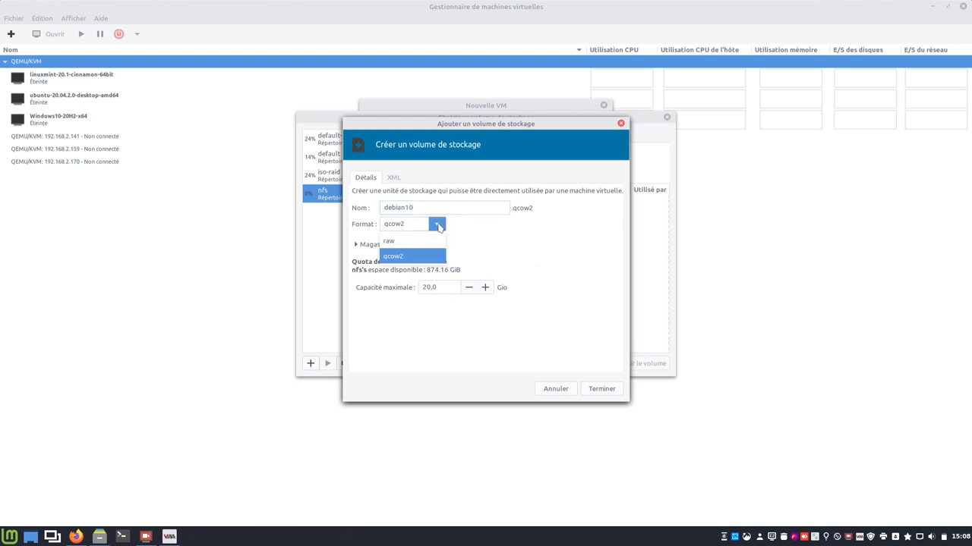
left_click(438, 226)
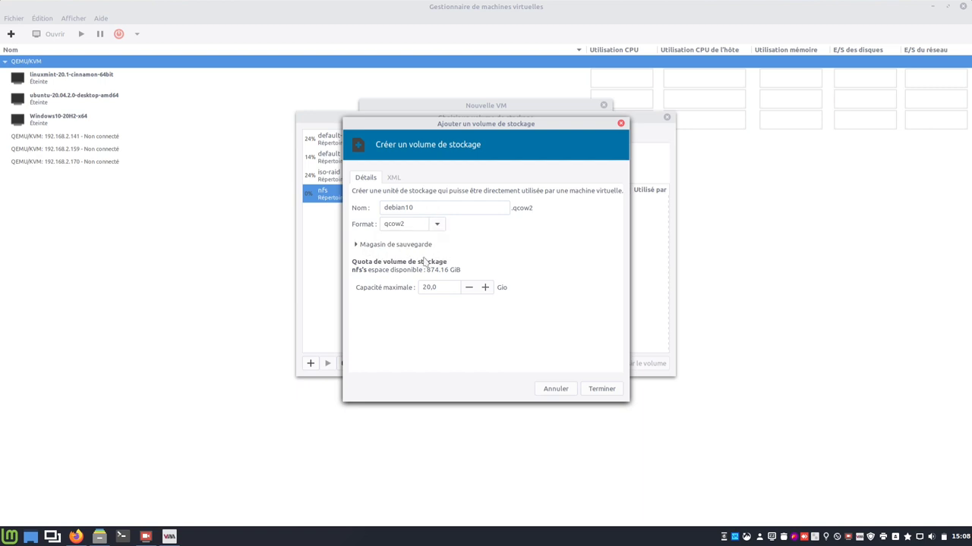
left_click(601, 394)
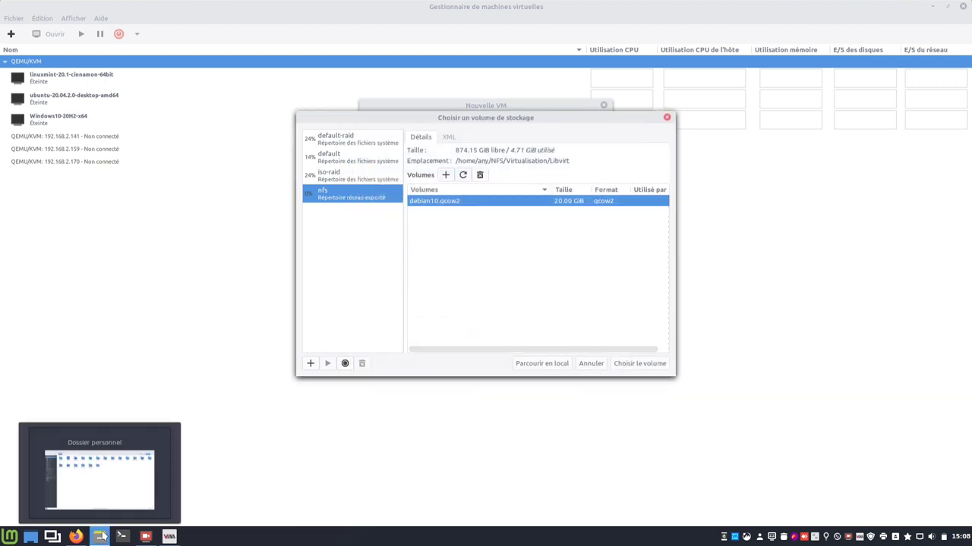
Switch to the file manager and check the NFS/Virtualisation/Libvirt folder for the new disk volume.
left_click(100, 536)
double_click(725, 75)
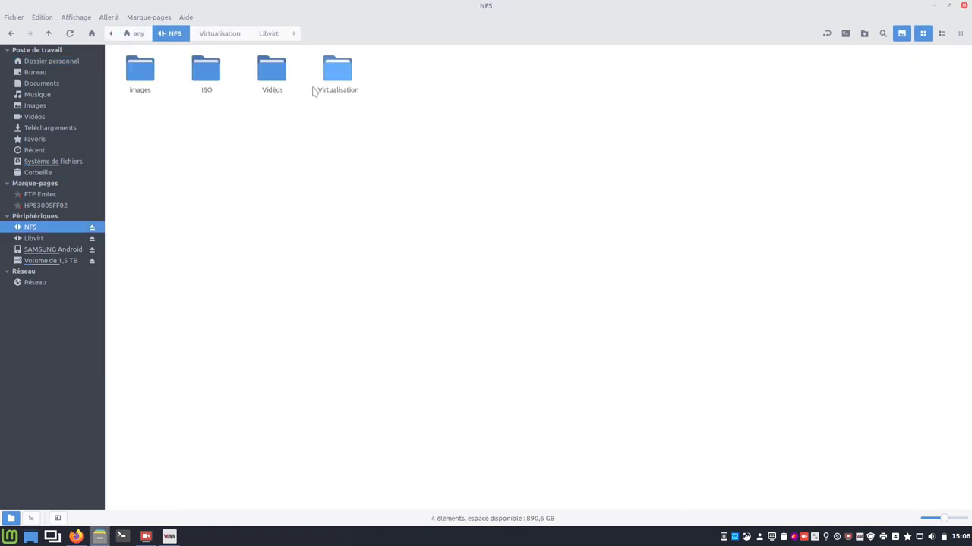
double_click(337, 70)
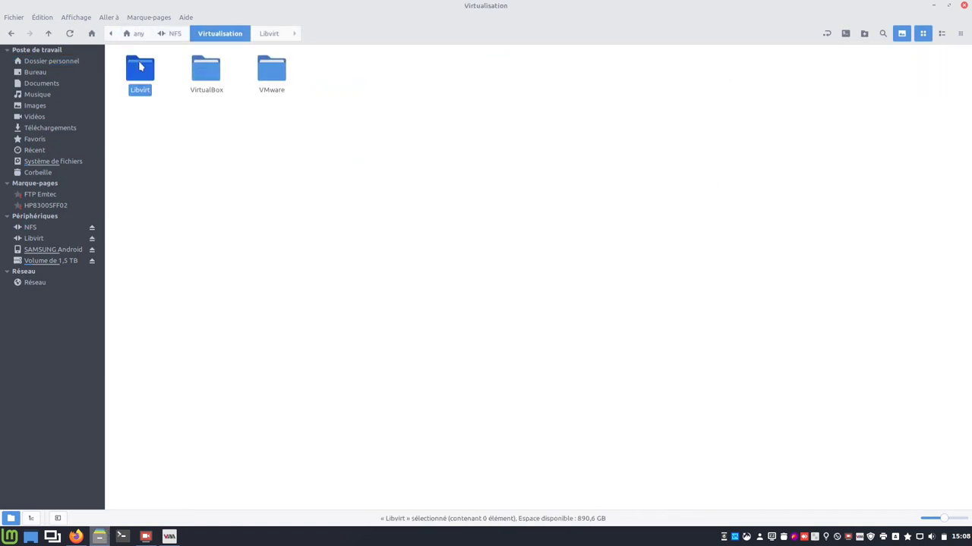
double_click(151, 67)
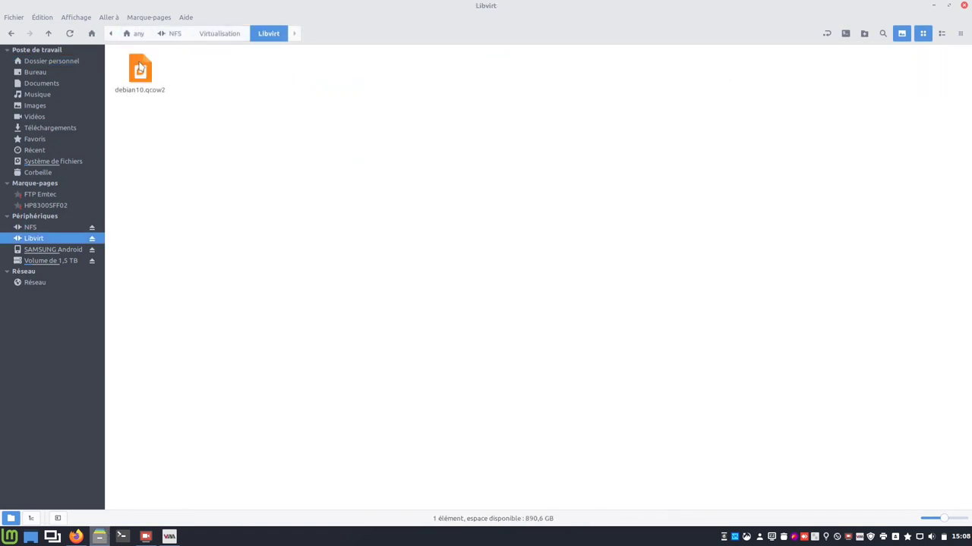
In the terminal, connect to 192.168.2.232 over SSH with the account password, and list the remote home folder with ls.
left_click(122, 537)
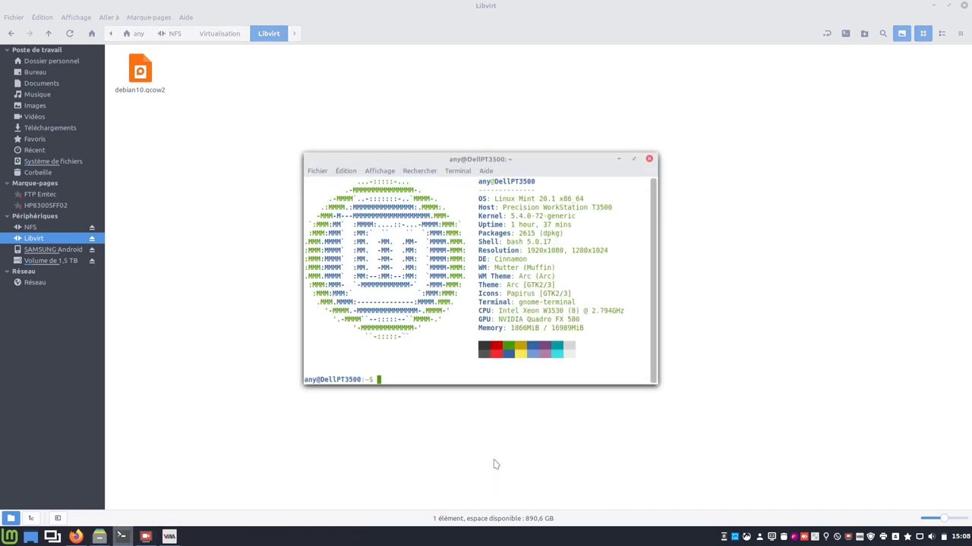
type("ssh any@")
type("192.168.2.232")
key("Return")
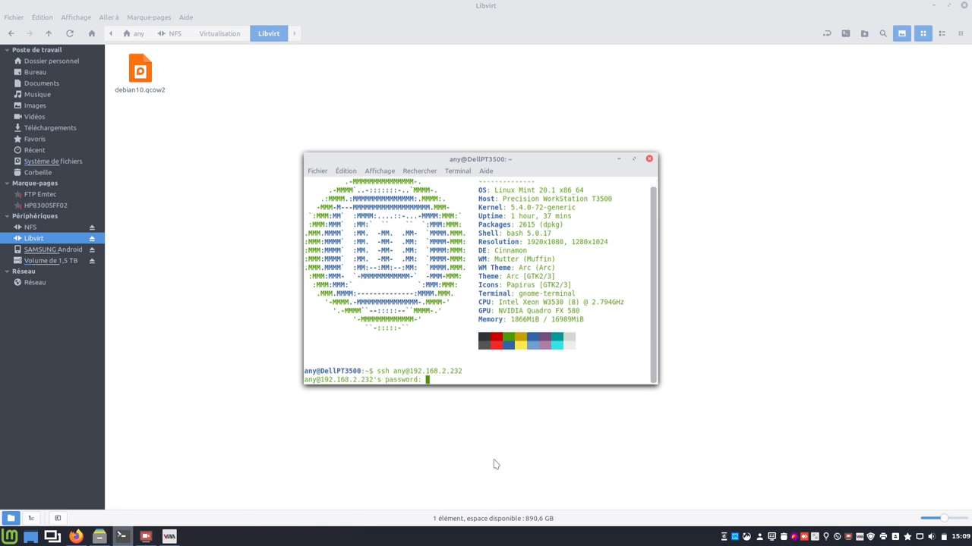
key("Return")
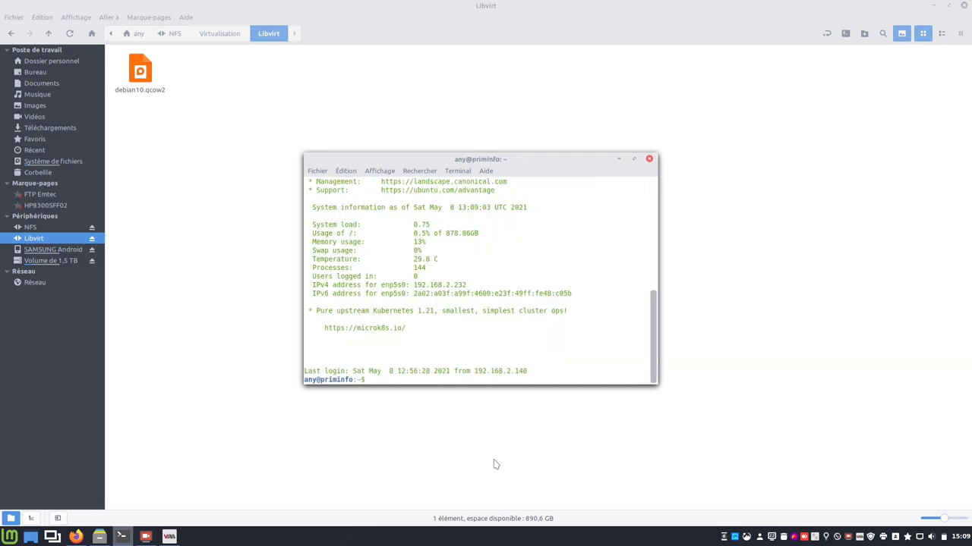
key("Return")
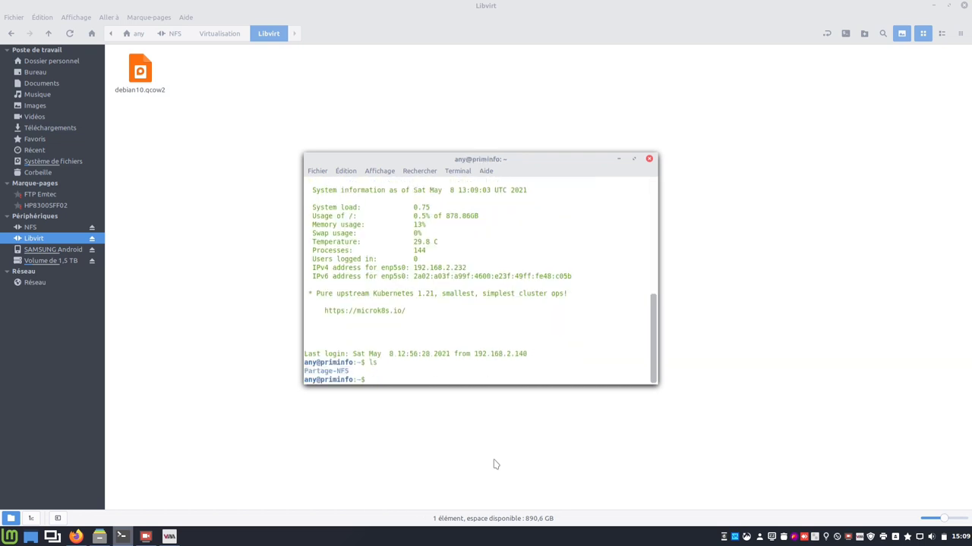
Change to the Partage-NFS directory on the remote server and list its contents with ls.
type("cd P")
key("Tab")
key("Return")
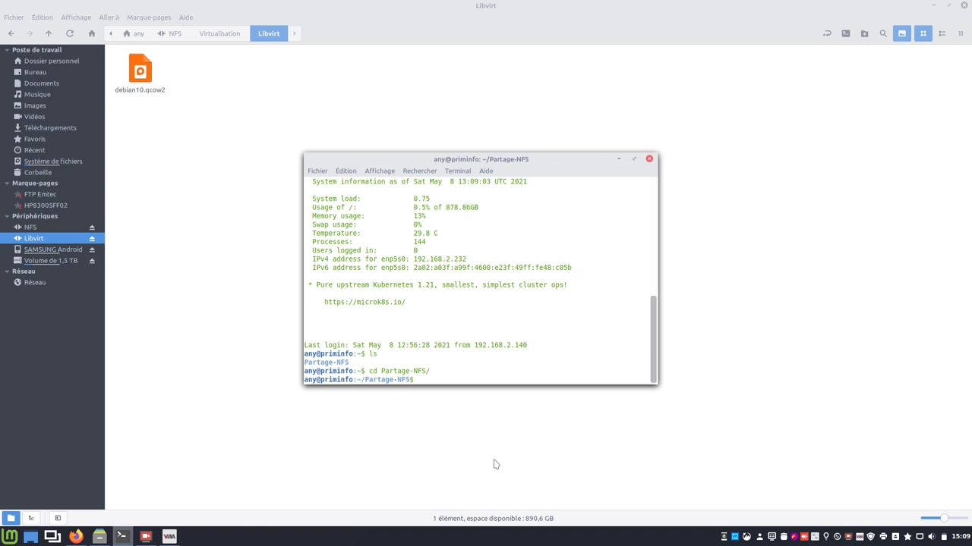
type("ls")
key("Return")
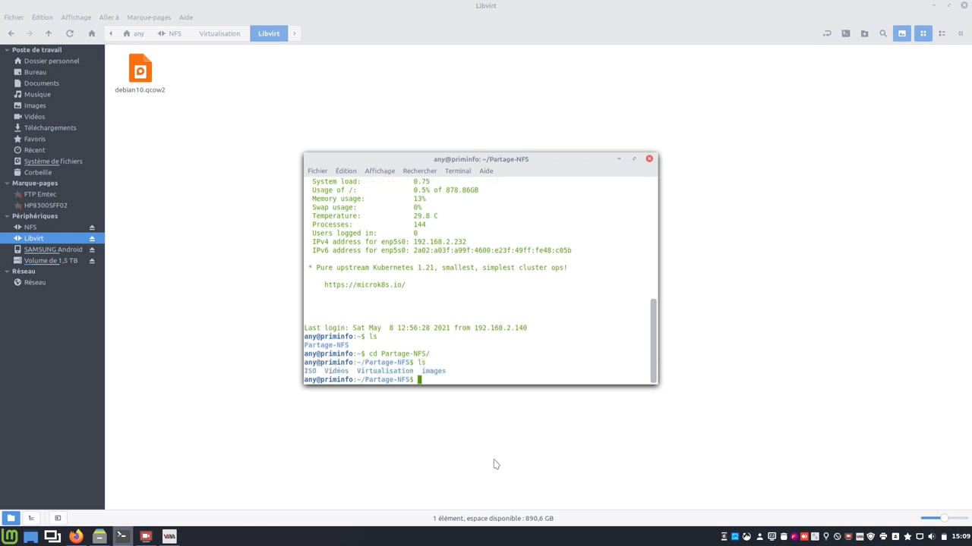
Change to the Virtualisation/Libvirt directory and list its contents to check for the new disk volume.
type("cd Vir")
key("Tab")
type("Li")
key("Tab")
key("Return")
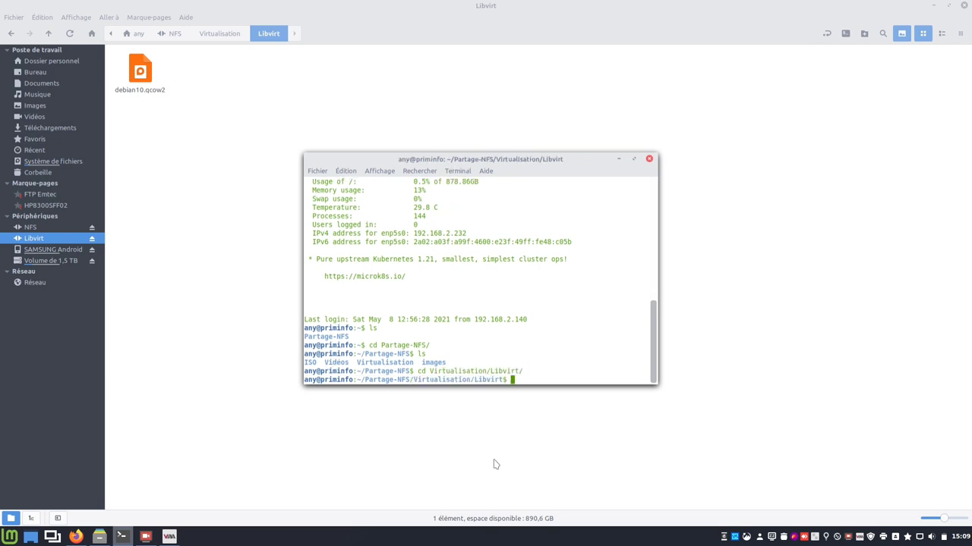
type("ls")
key("Return")
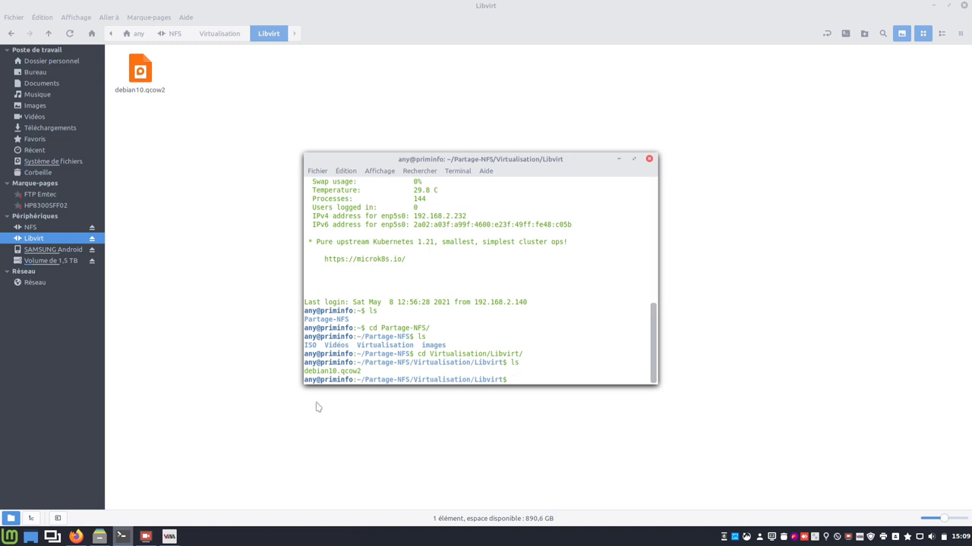
Back in Virtual Machine Manager, choose the debian10.qcow2 volume and finish the wizard with configuration customization before installation enabled.
left_click(170, 537)
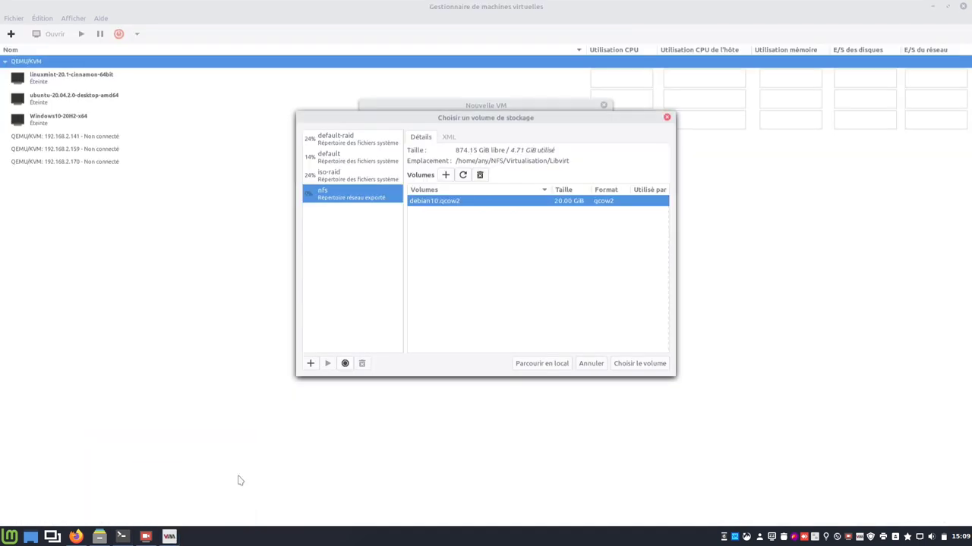
left_click(639, 364)
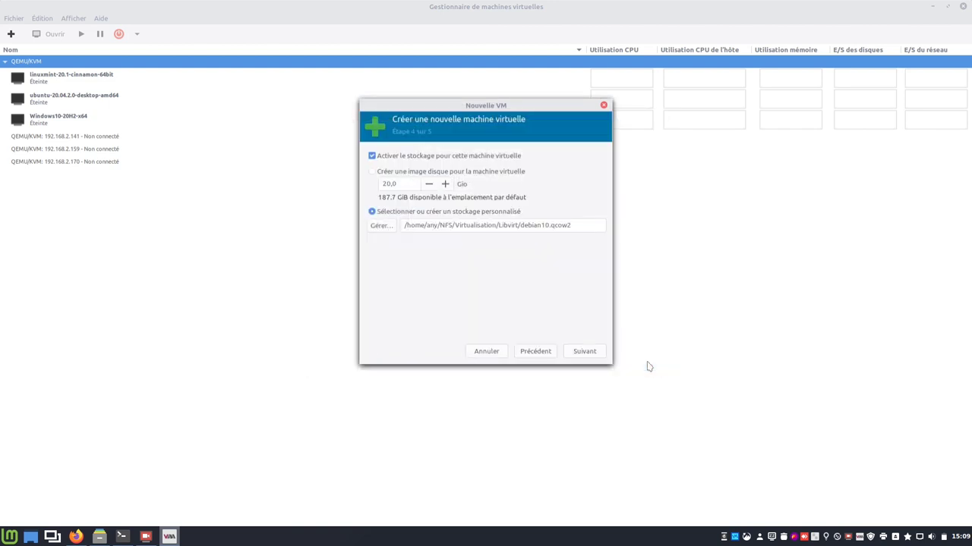
left_click(603, 352)
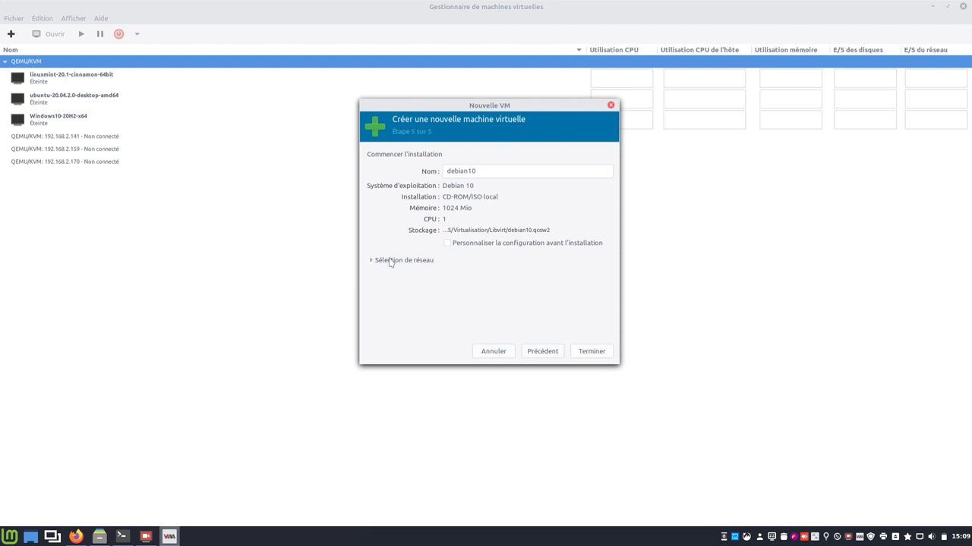
left_click(448, 243)
left_click(591, 351)
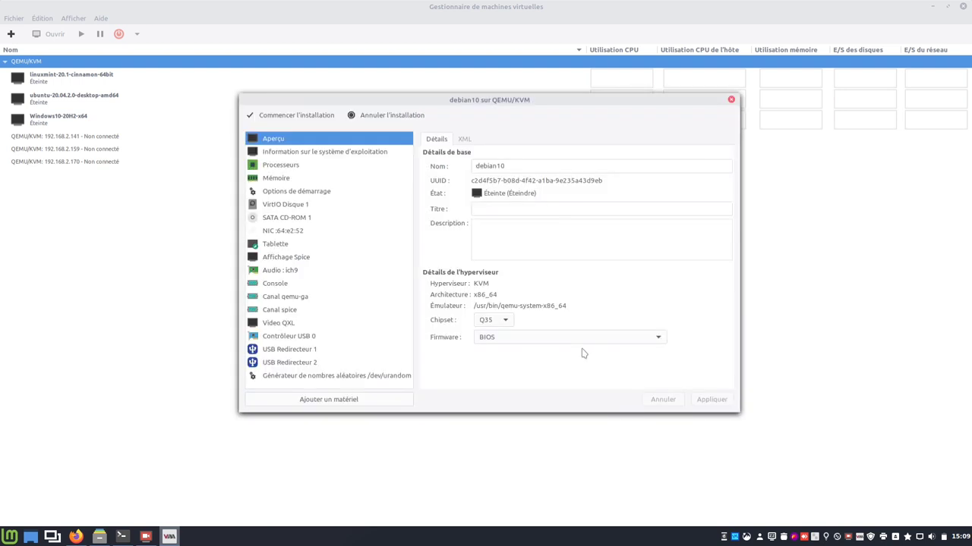
Set the virtual machine's current CPU allocation to 2 and apply the pending change.
left_click(314, 154)
left_click(285, 167)
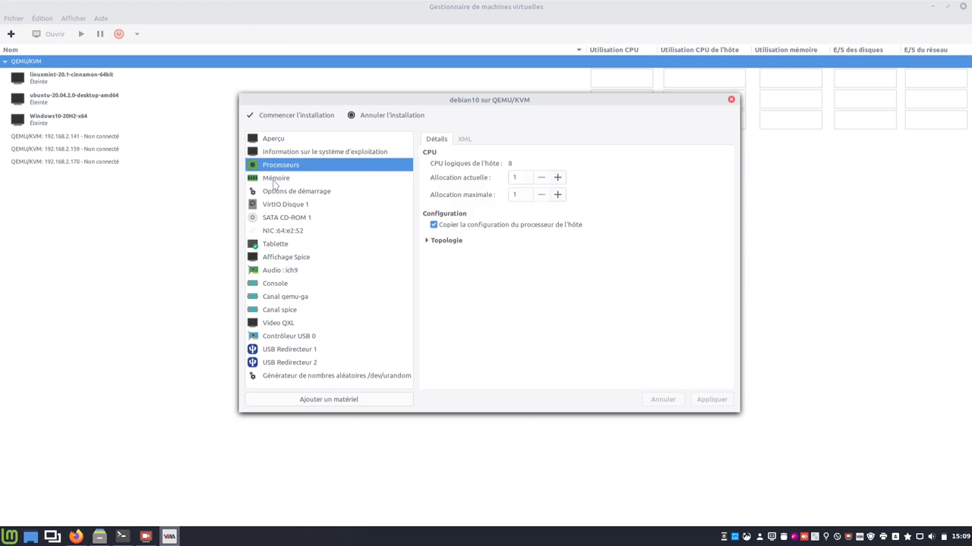
left_click(274, 181)
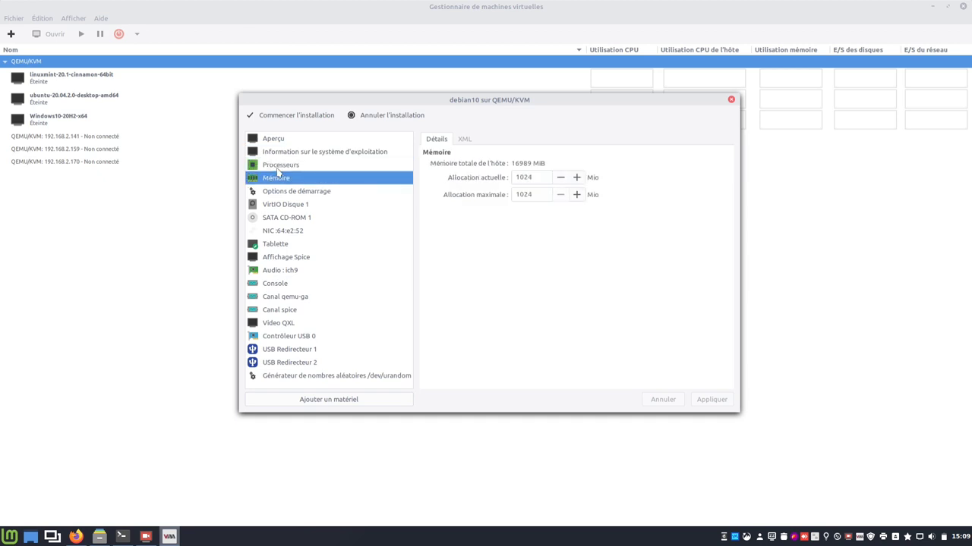
left_click(278, 170)
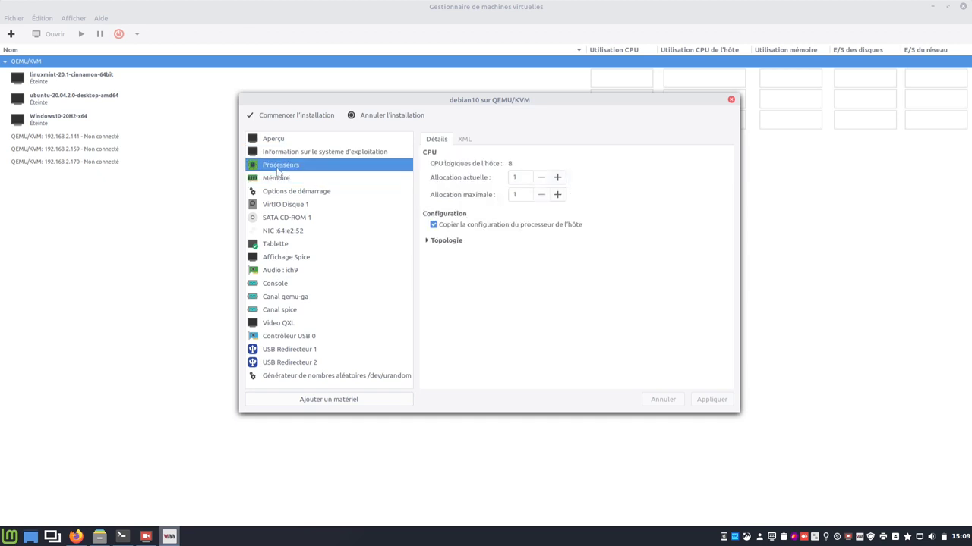
left_click(557, 177)
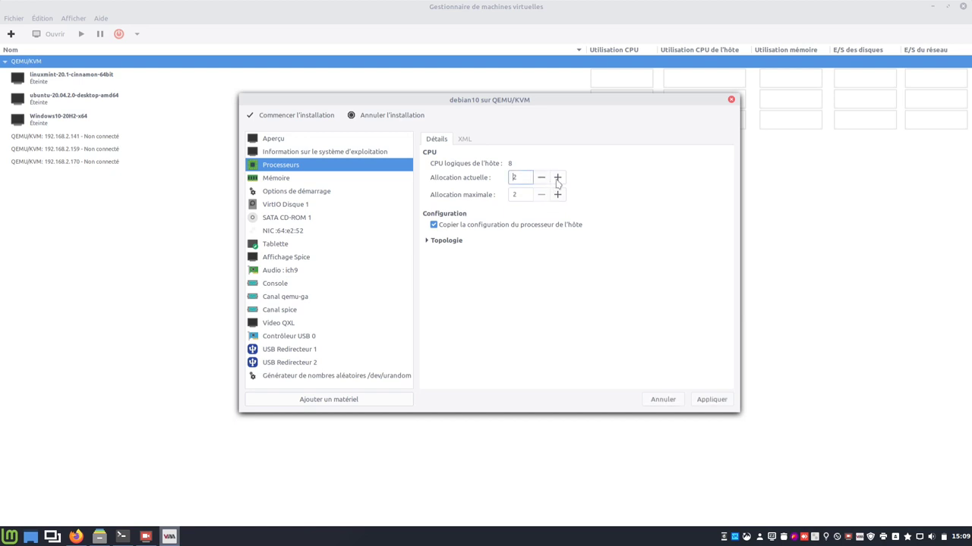
left_click(278, 179)
left_click(533, 300)
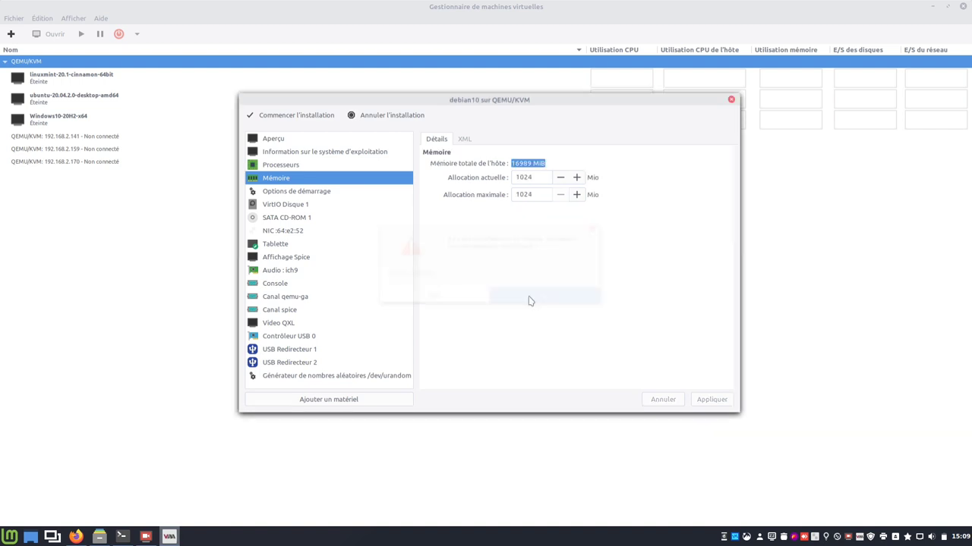
Set the virtual machine's current memory allocation to 2048 MiB and apply the pending change.
double_click(544, 178)
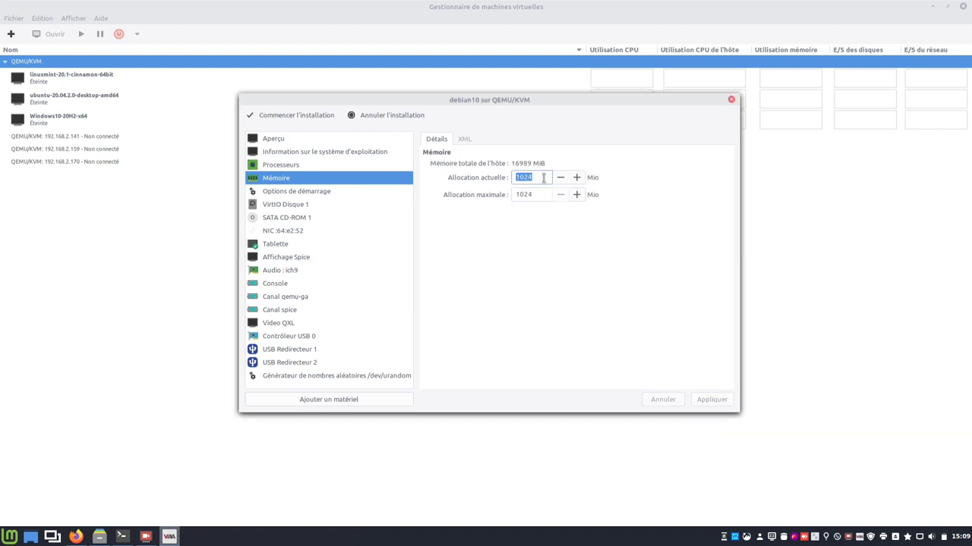
type("2048")
left_click(272, 199)
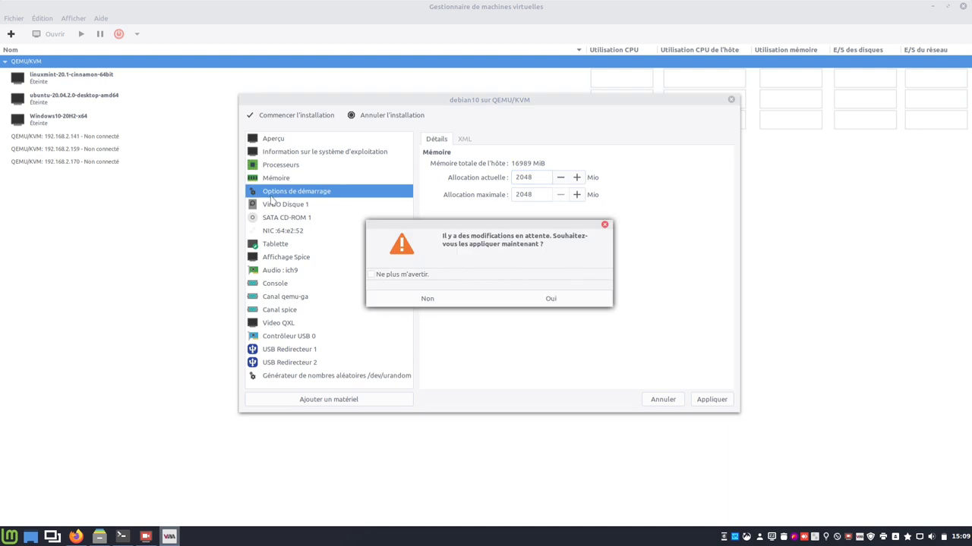
left_click(552, 300)
left_click(518, 307)
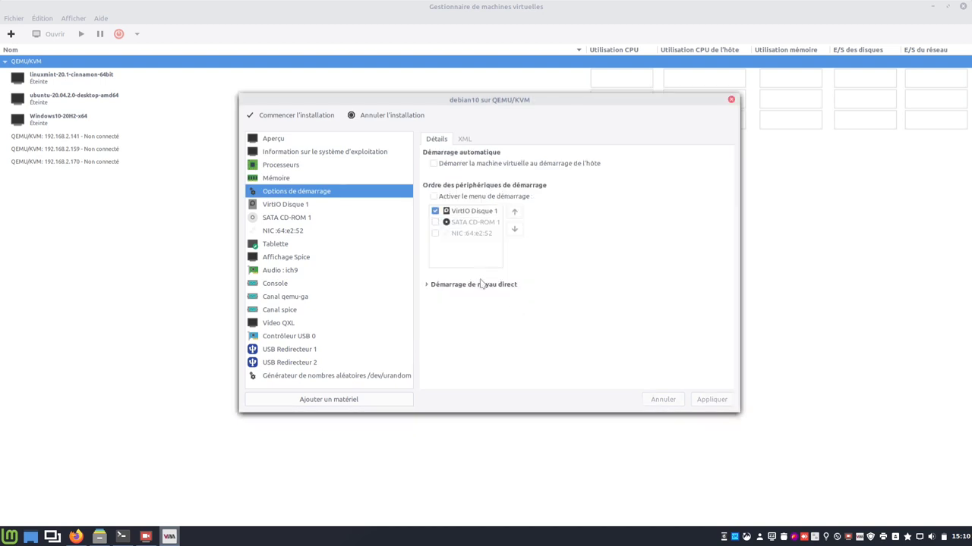
Enable the boot menu, make SATA CD-ROM 1 bootable ahead of VirtIO Disk 1, and apply the boot options.
left_click(302, 177)
left_click(301, 192)
left_click(434, 196)
left_click(435, 222)
left_click(515, 215)
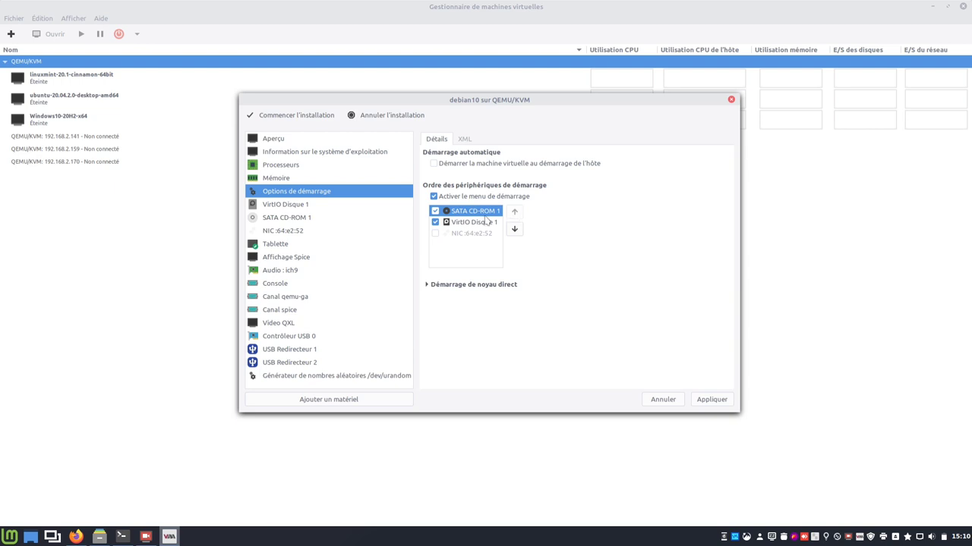
left_click(702, 400)
Review the VirtIO disk, SATA CD-ROM and network interface settings, and begin the debian10 installation.
left_click(285, 208)
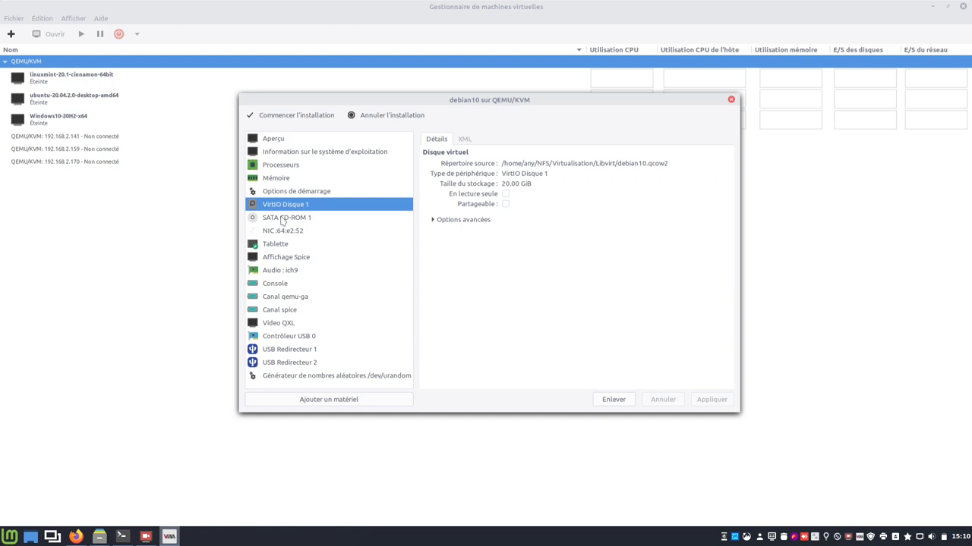
left_click(283, 219)
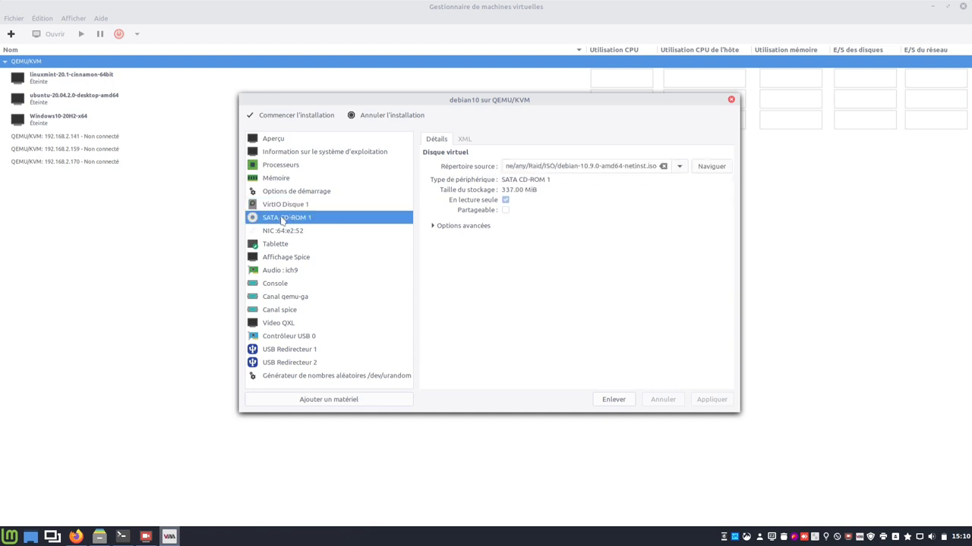
left_click(283, 232)
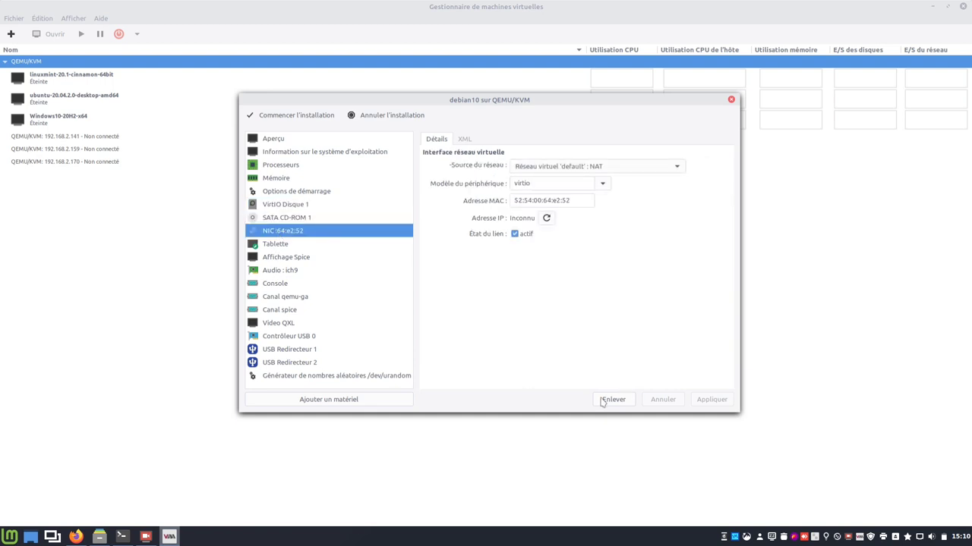
left_click(295, 117)
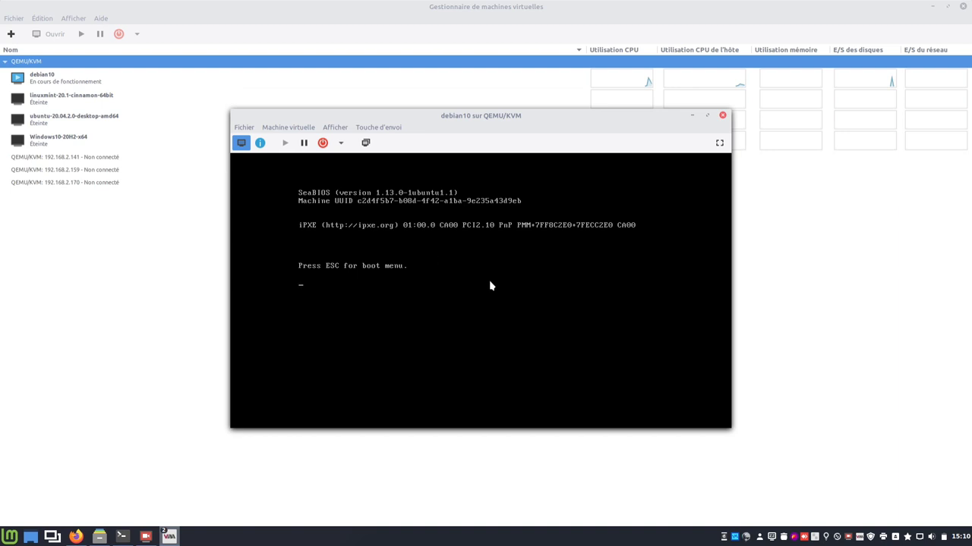
Start the text-mode Install option in the Debian installer menu and release the pointer from the virtual machine.
left_click(442, 359)
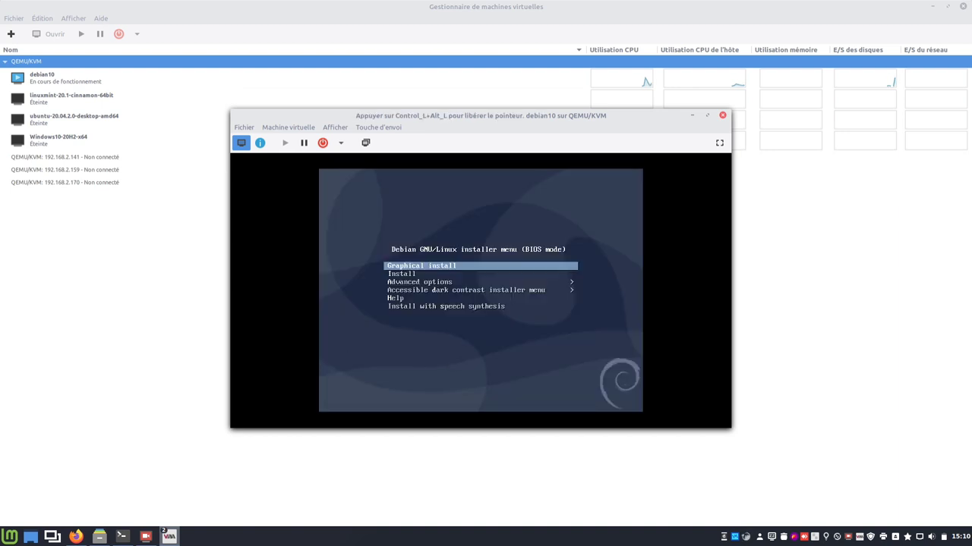
key("Down")
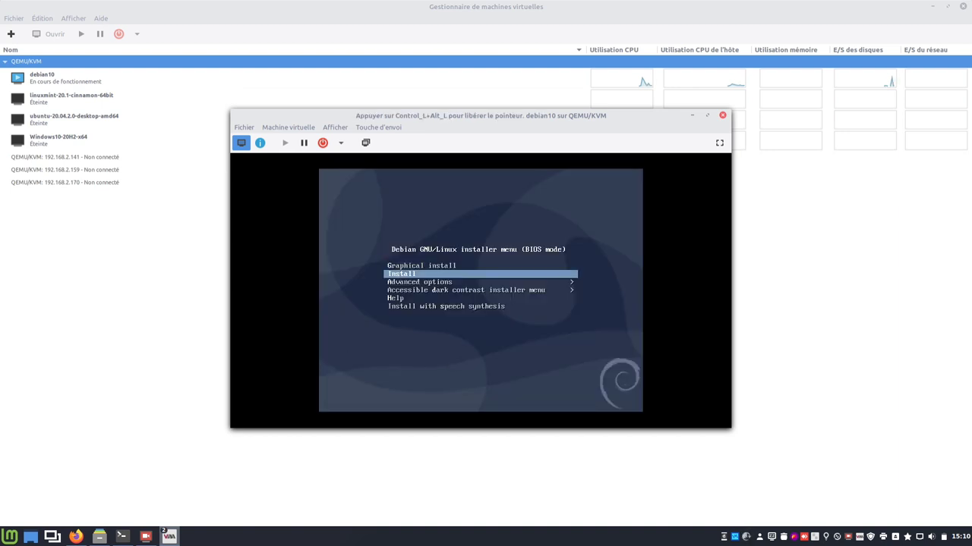
key("Return")
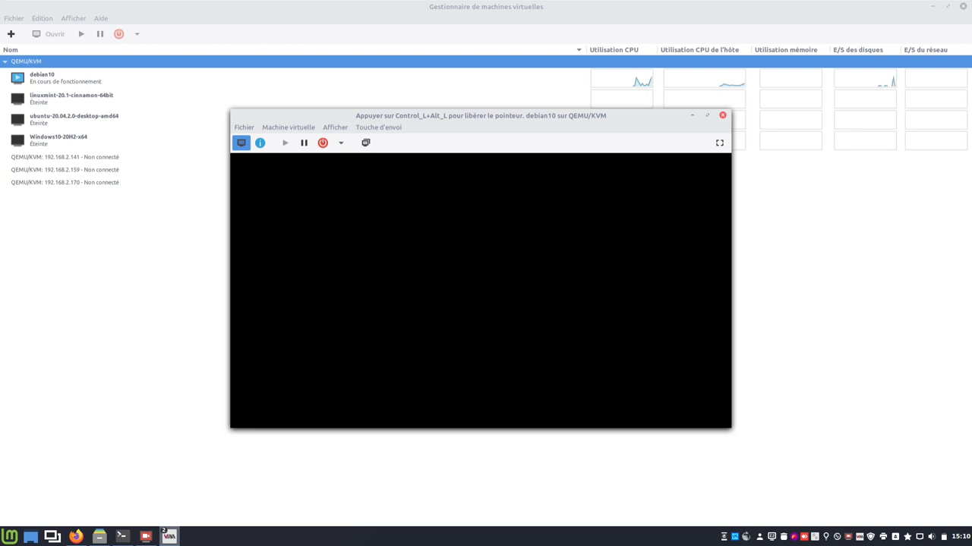
key("ctrl+alt")
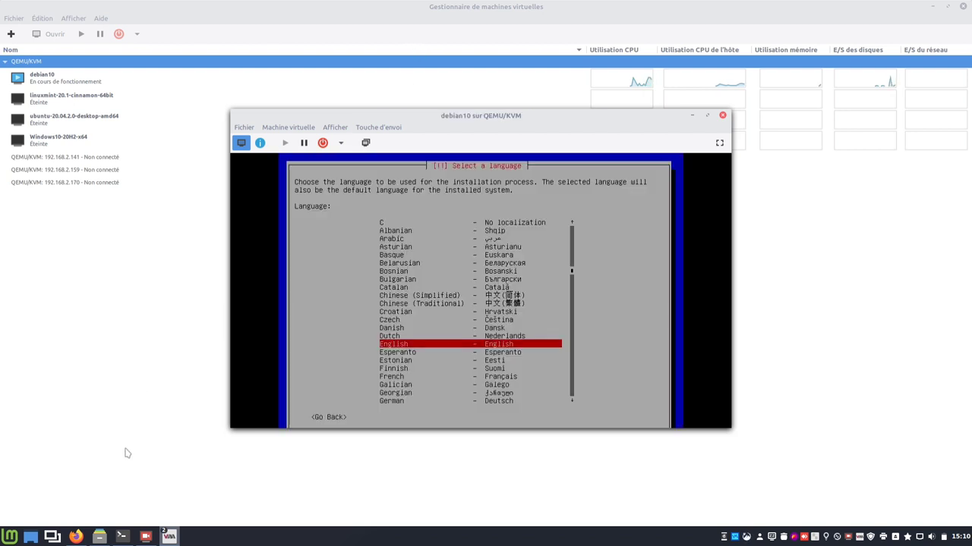
Switch to the terminal, run htop on the NFS server to view its load, and quit it.
left_click(121, 537)
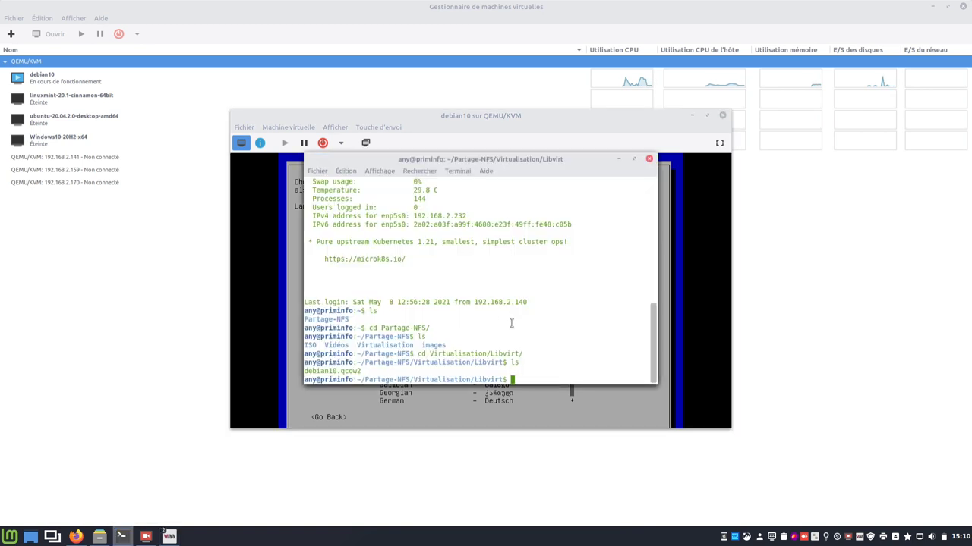
type("htop")
key("Return")
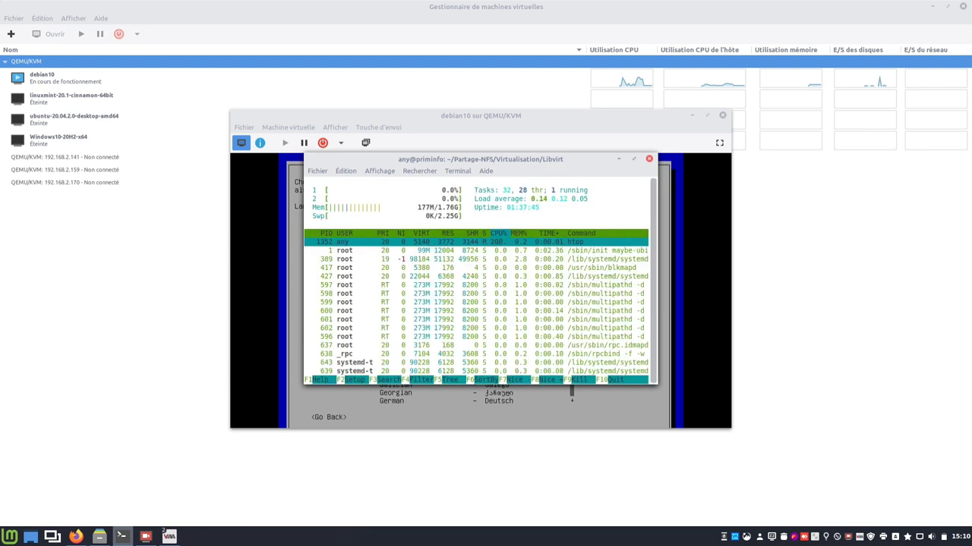
type("q")
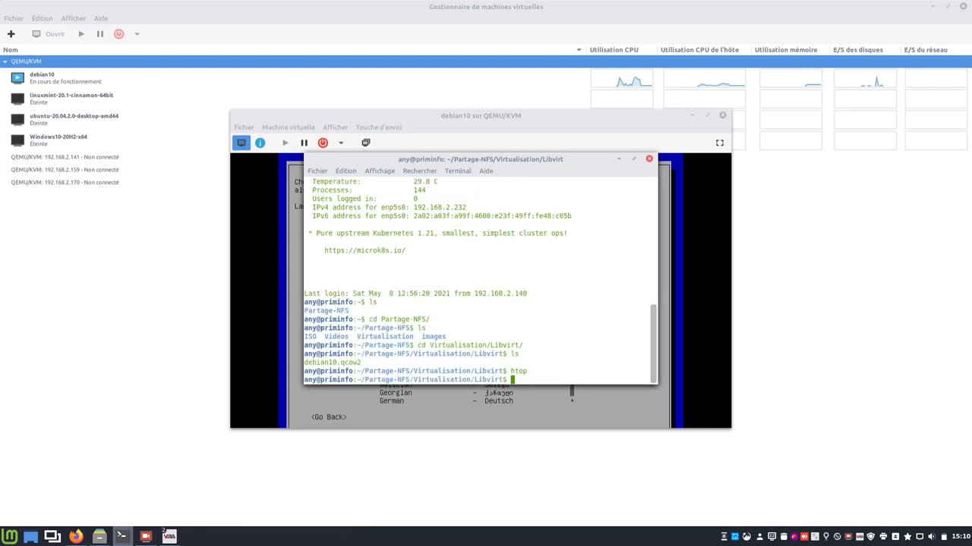
Run nmon on the server with CPU and disk statistics displayed, and place the terminal and virtual machine windows side by side.
type("nmon")
key("Return")
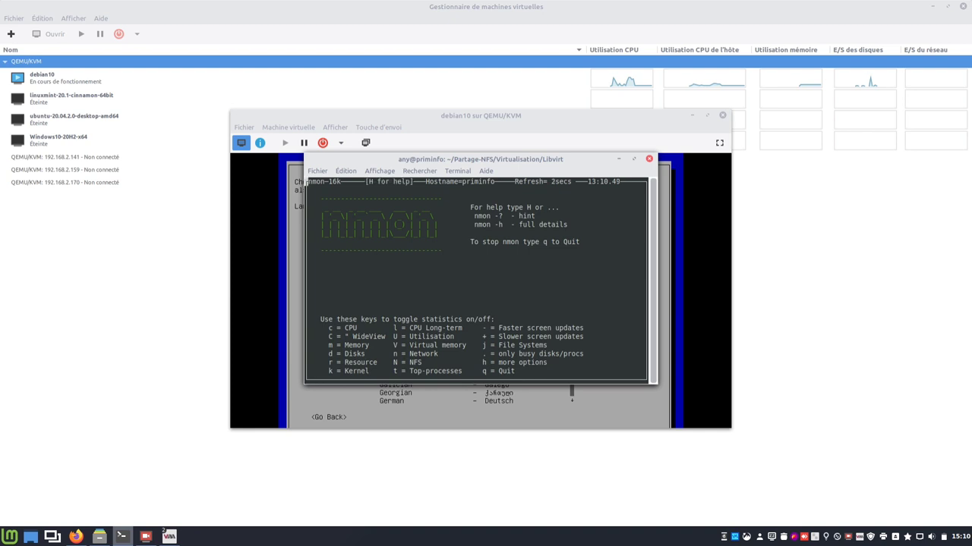
key("c")
key("d")
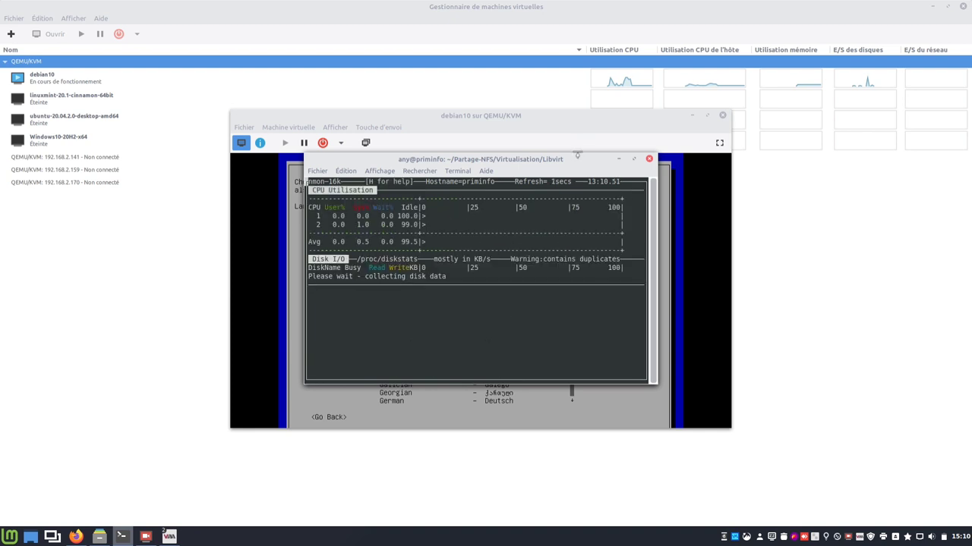
left_click_drag(579, 158, 289, 275)
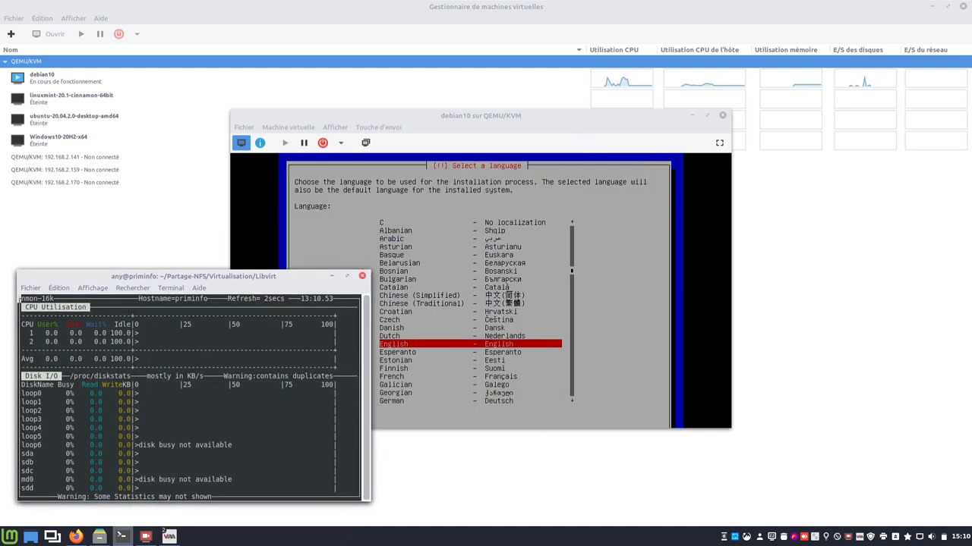
left_click_drag(582, 121, 706, 126)
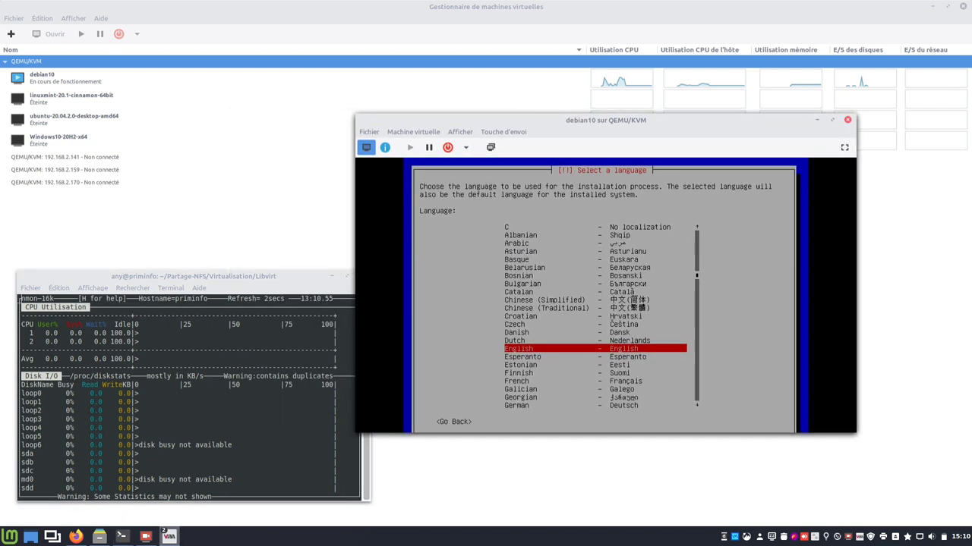
Choose French as the Debian installer language and Belgique as the country, and continue to loading the additional components.
key("Down")
key("Down")
key("Down")
key("Down")
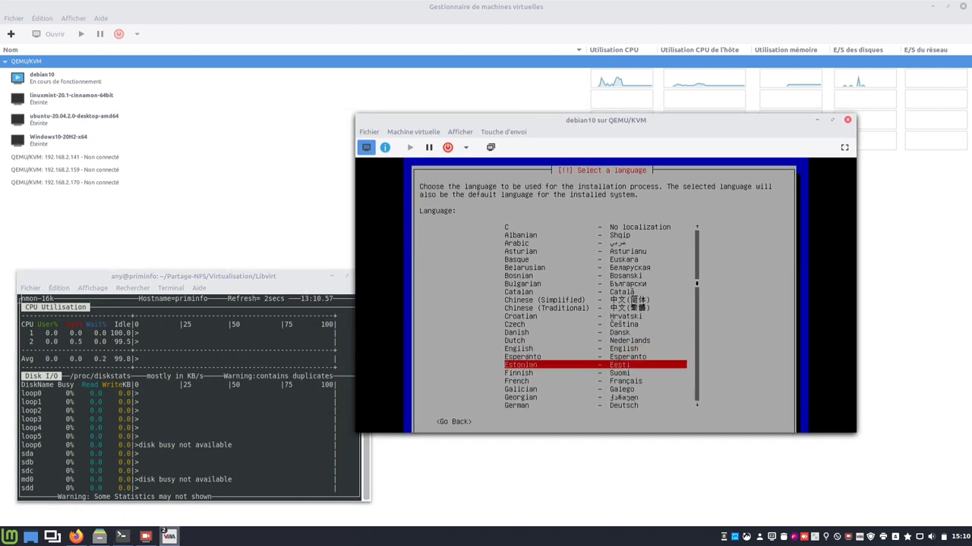
key("Return")
key("Up")
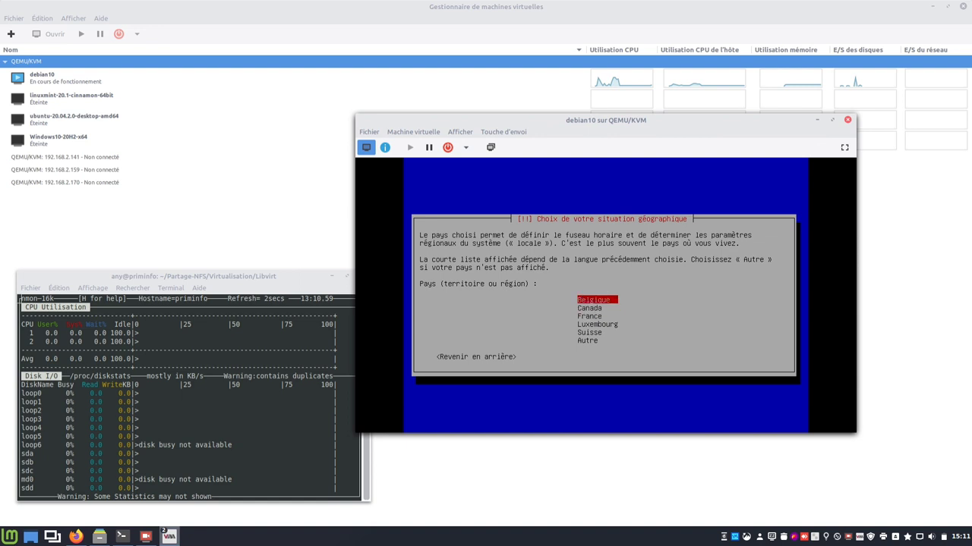
key("Return")
key("Return")
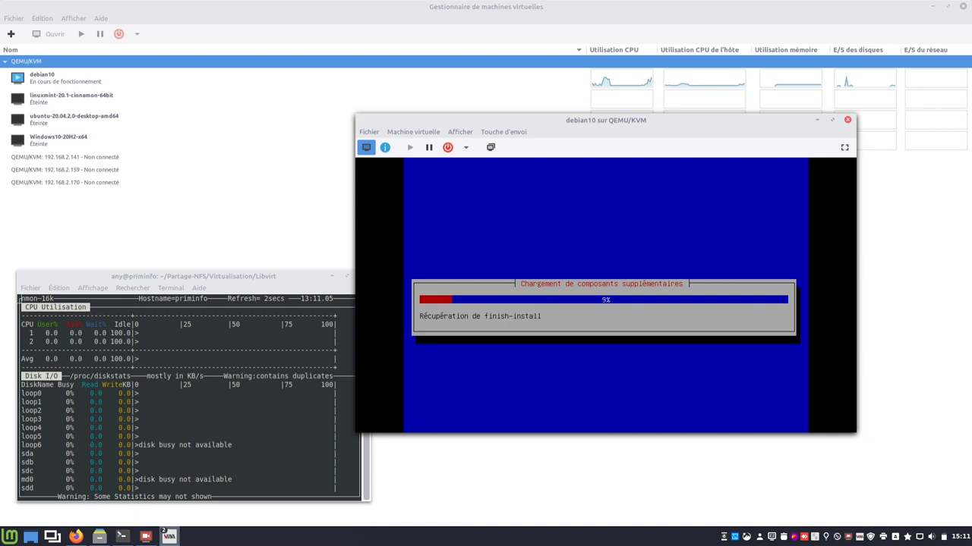
Complete the network configuration with the default hostname and an empty domain, and enter and confirm the root password.
key("Return")
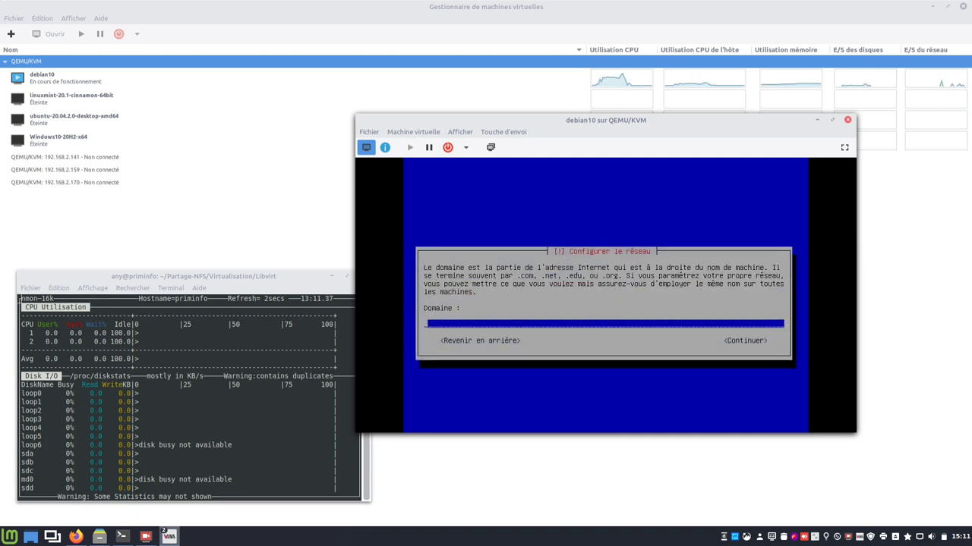
key("Return")
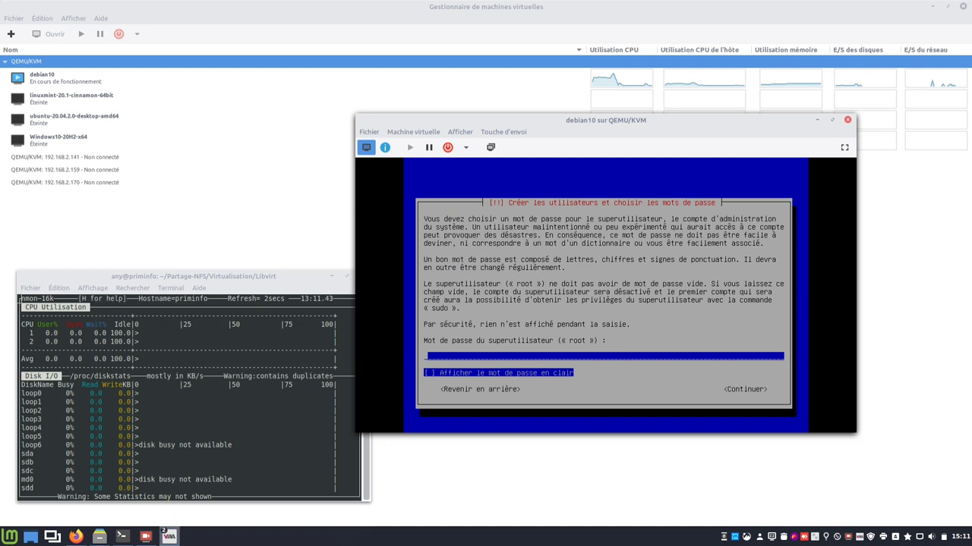
type("*******")
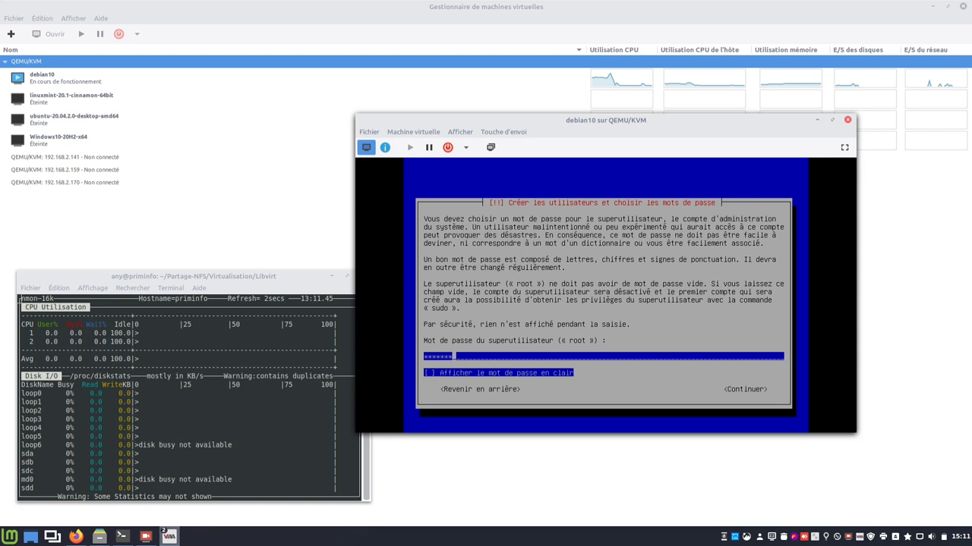
key("Return")
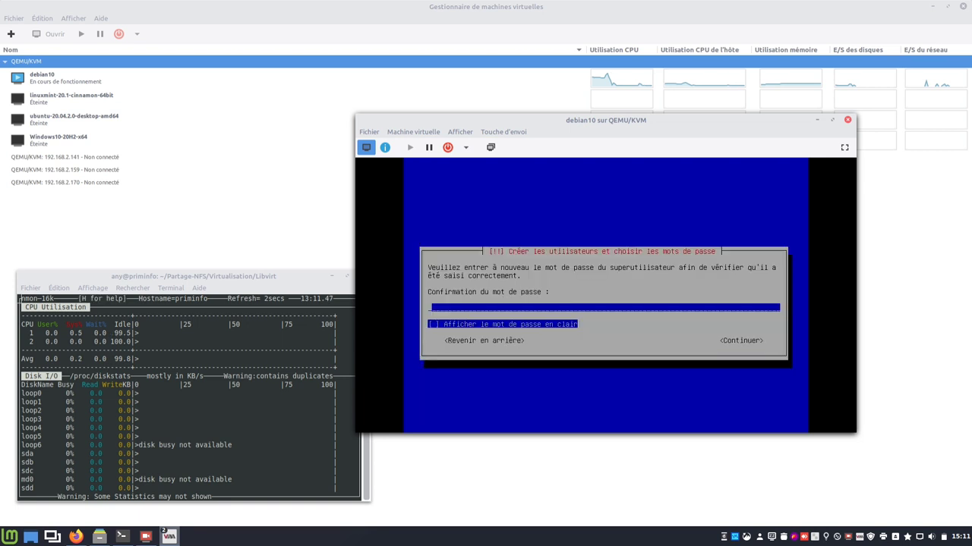
type("******")
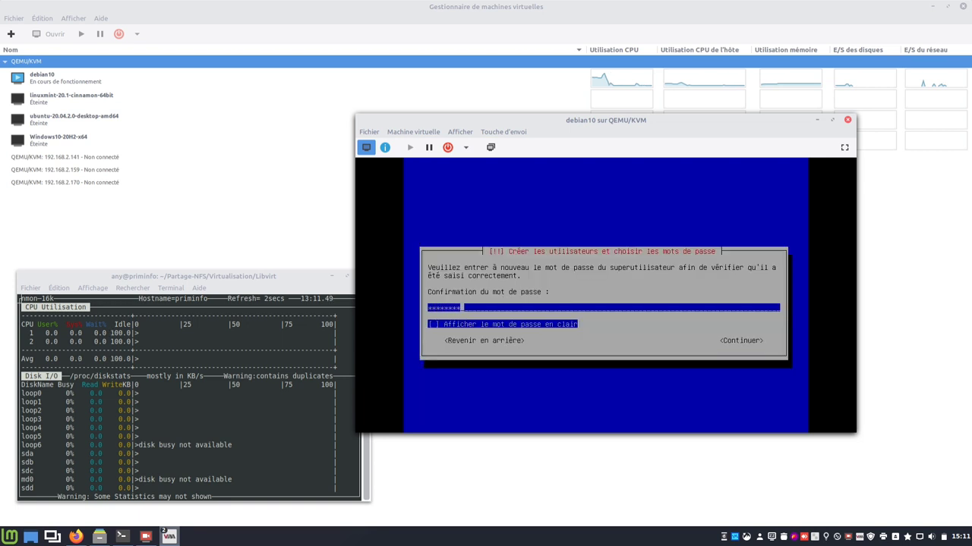
key("Return")
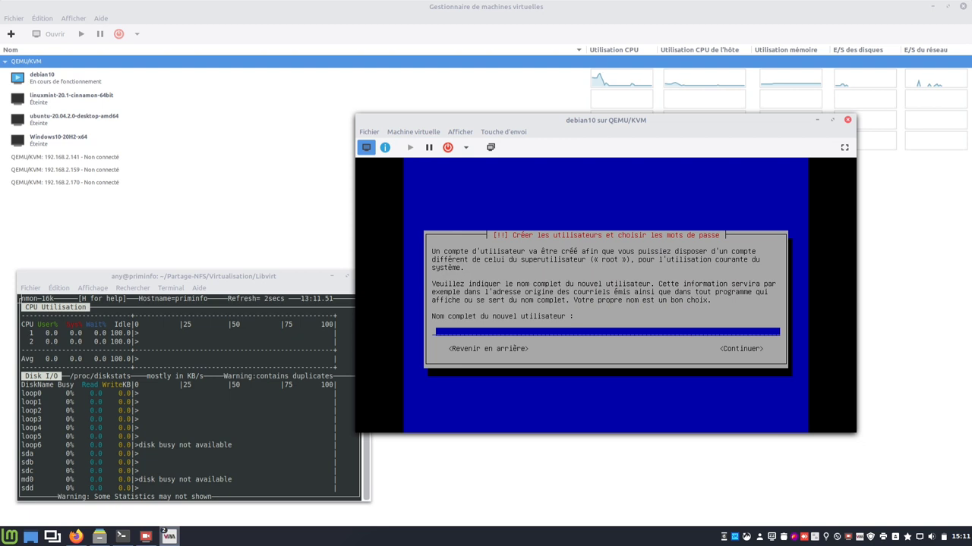
Enter the new user's full name and replace the suggested login with a shorter username.
type("blablateur")
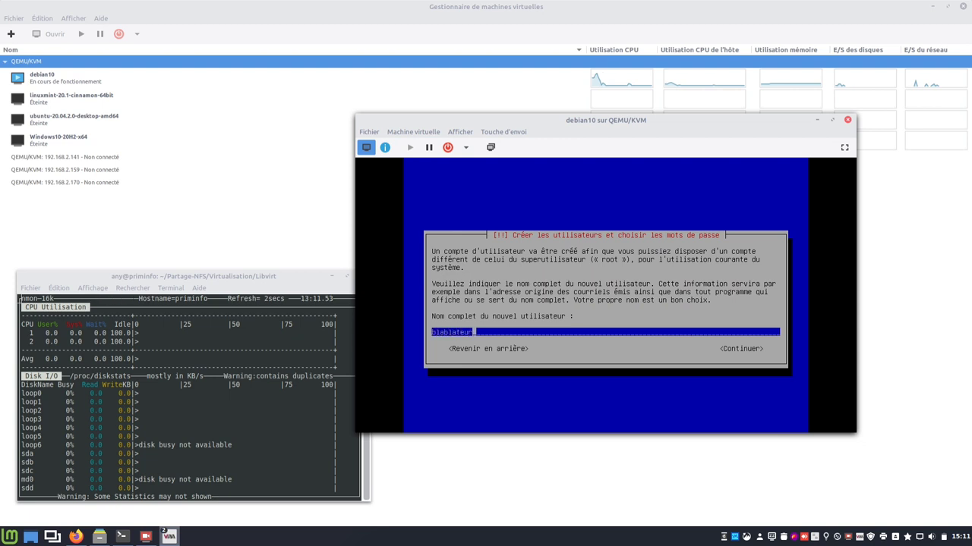
key("Return")
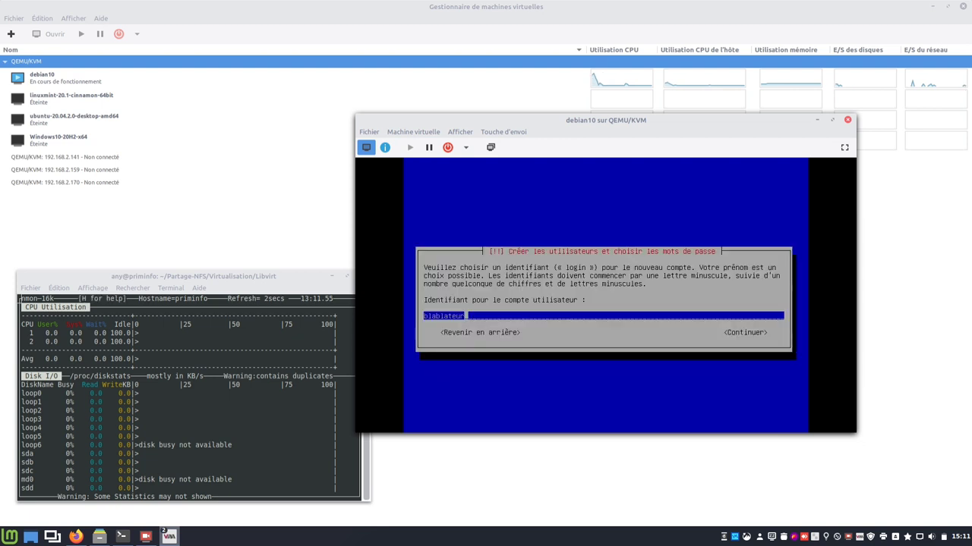
key("BackSpace")
key("BackSpace")
key("BackSpace")
key("BackSpace")
key("BackSpace")
key("BackSpace")
key("BackSpace")
key("BackSpace")
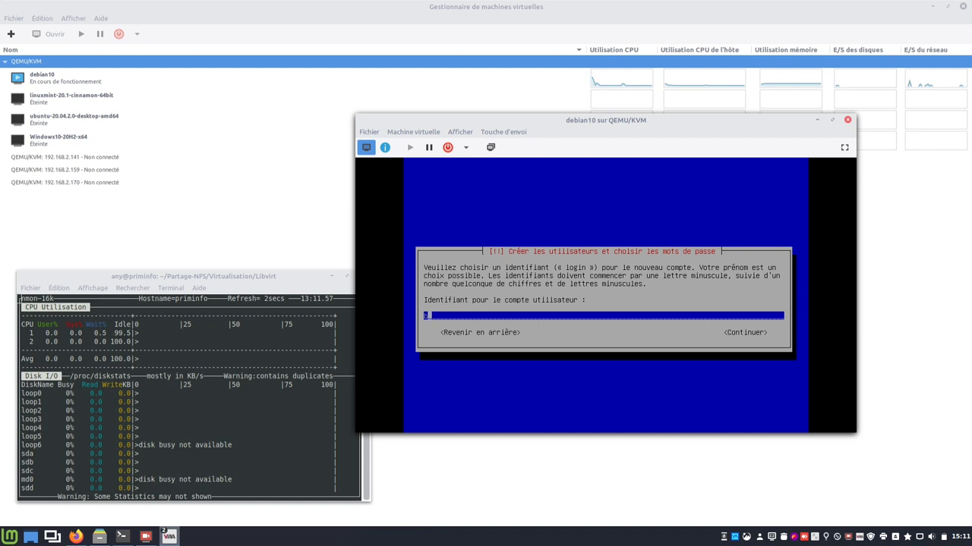
type("abl")
key("Return")
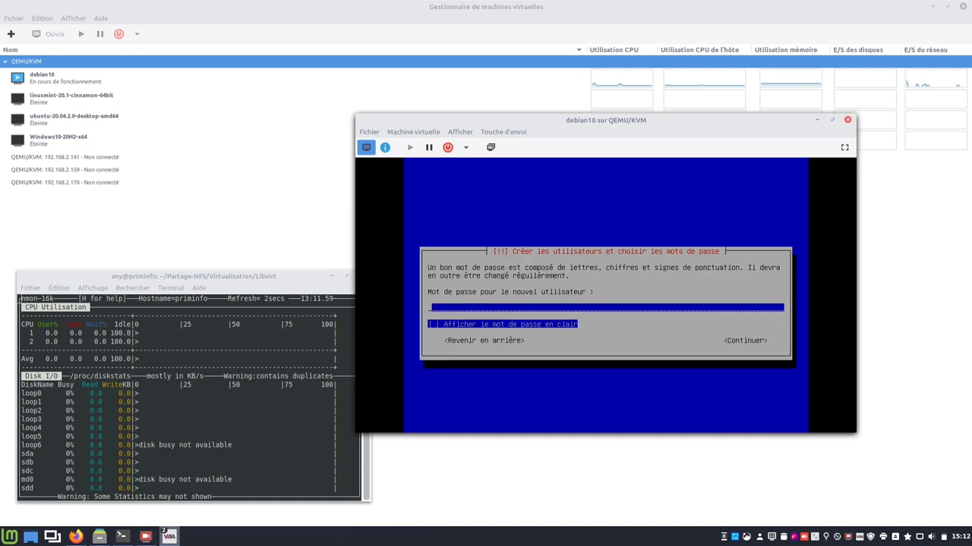
Enter and confirm the new user's account password.
type("****")
key("Return")
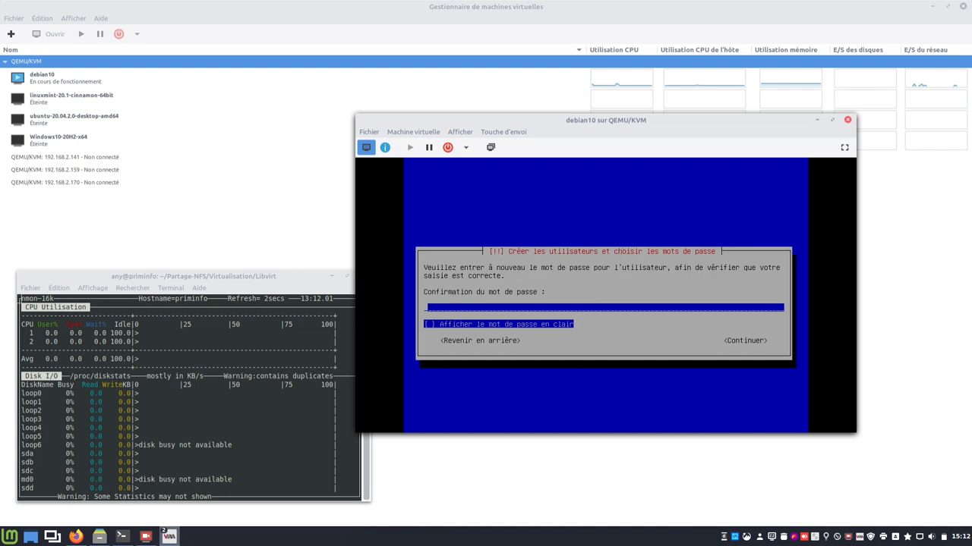
type("****")
key("Return")
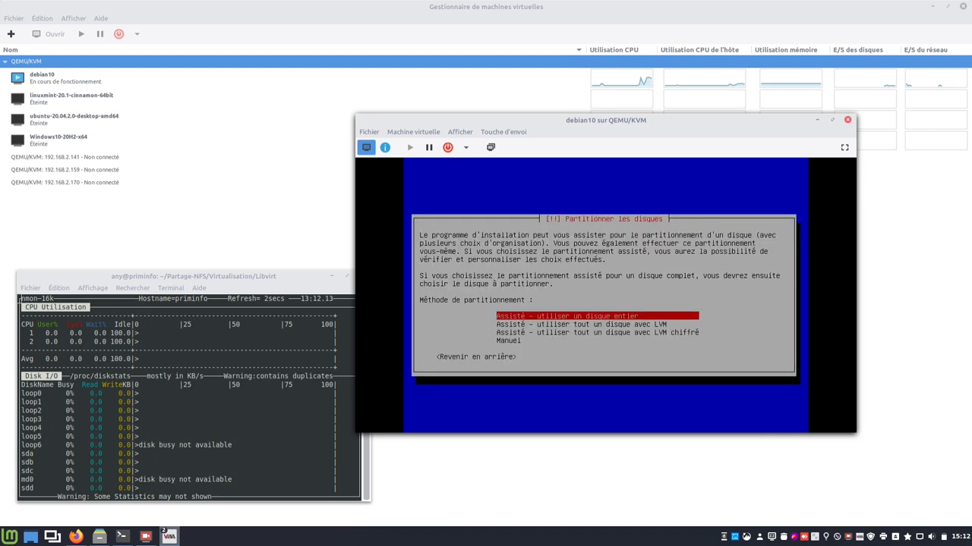
Partition the entire virtual disk vda with guided partitioning, all files in one partition, and write the changes to disk.
key("Return")
key("Return")
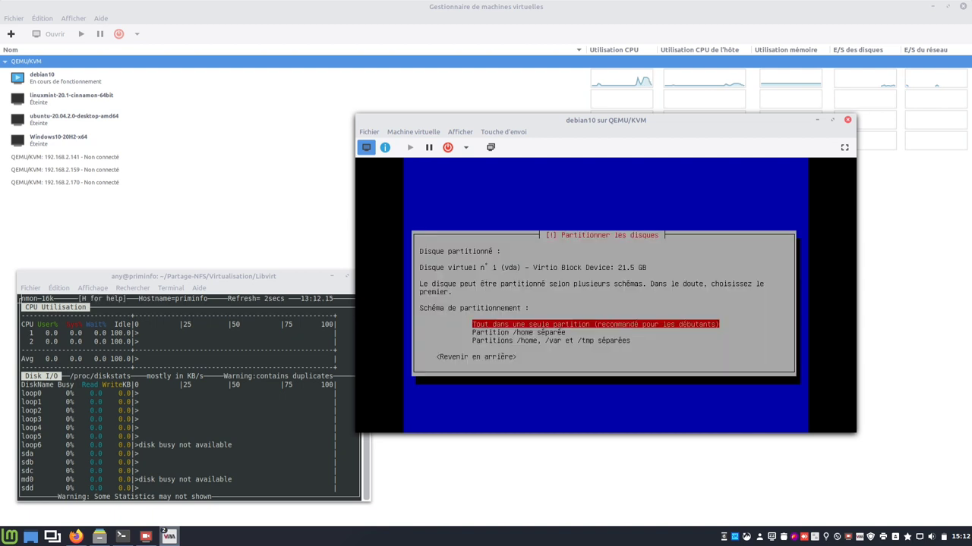
key("Return")
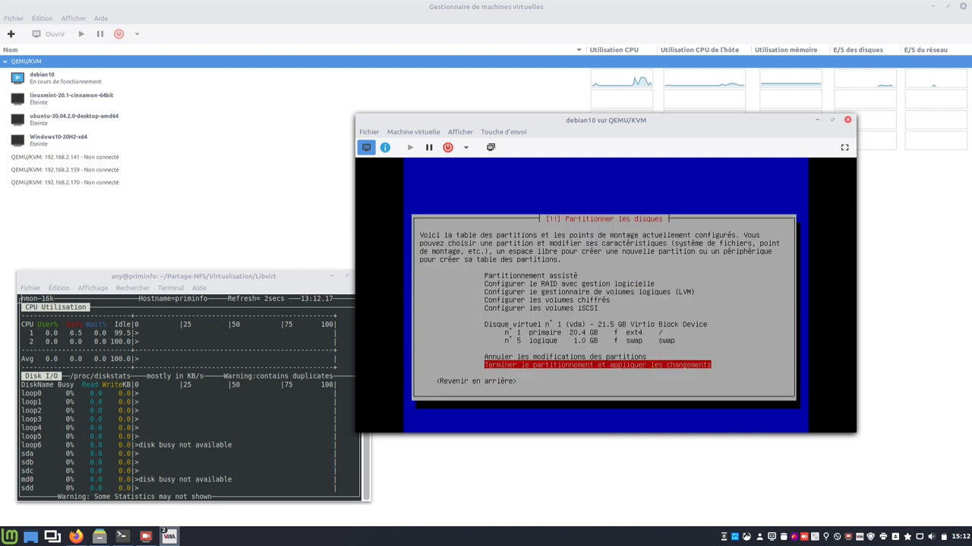
key("Return")
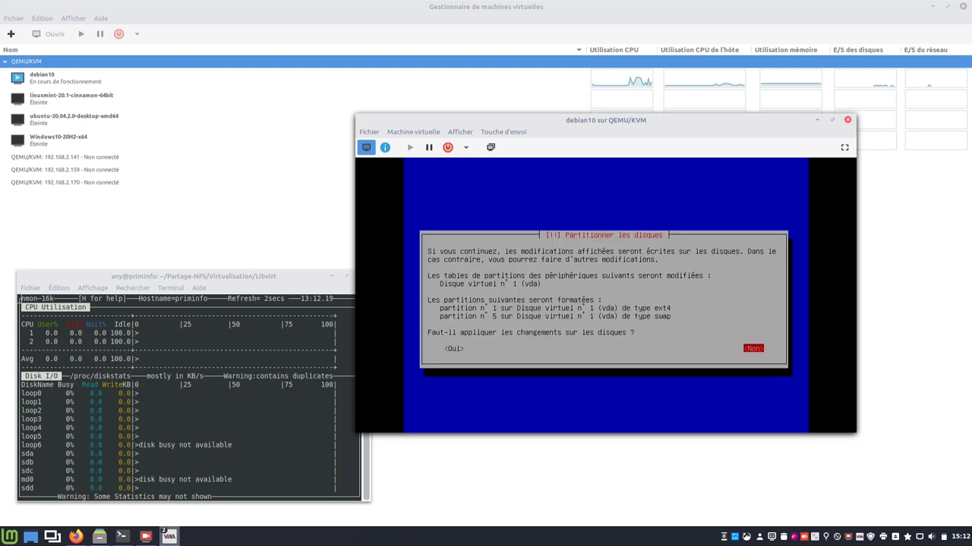
key("Left")
key("Return")
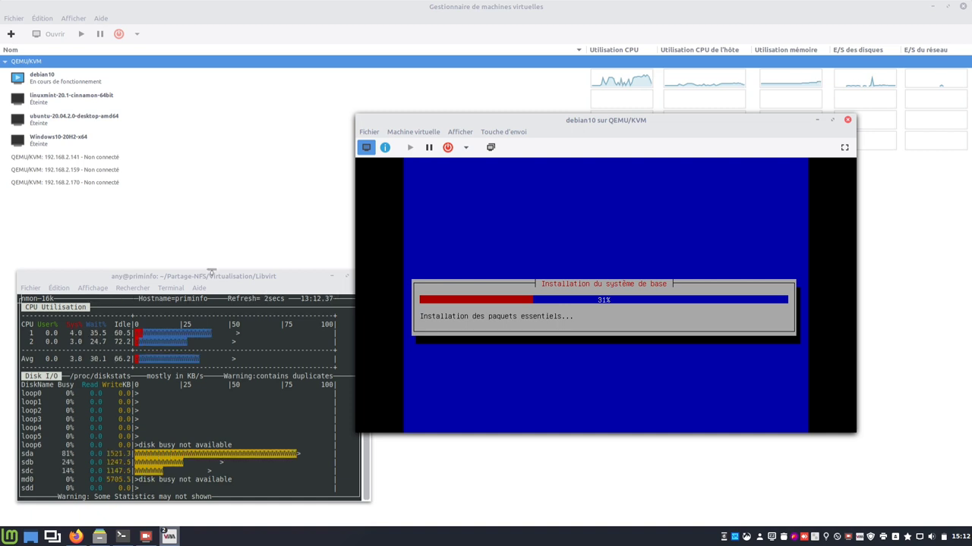
Make the nmon terminal window taller and move the virtual machine window away from it.
left_click_drag(211, 272, 224, 198)
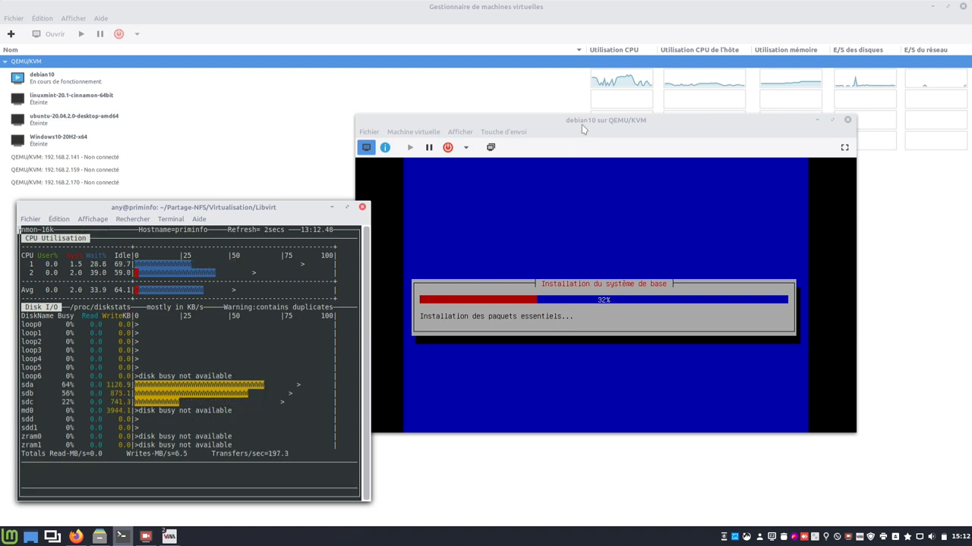
left_click_drag(583, 127, 658, 176)
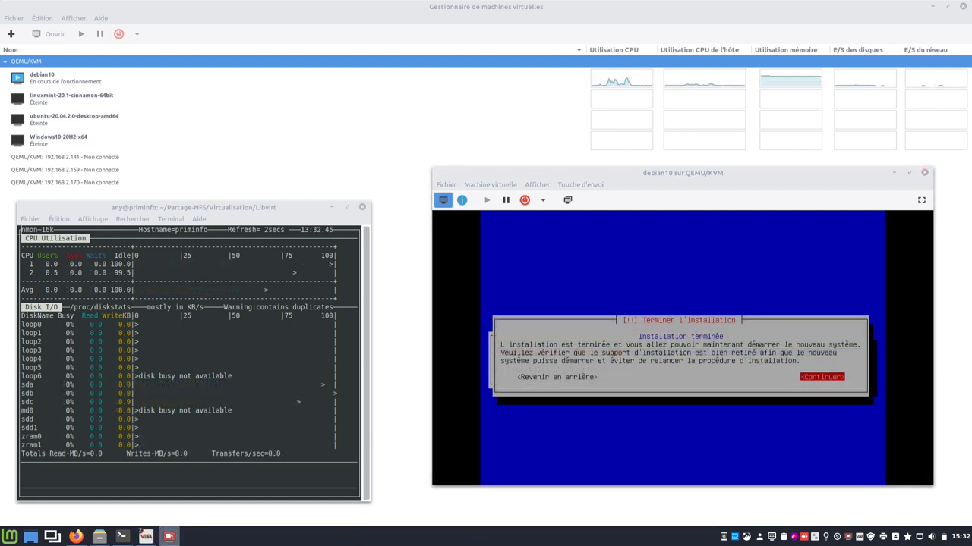
Finish the Debian installation, restart the virtual machine, and boot the Debian GNU/Linux entry in GRUB.
left_click(755, 183)
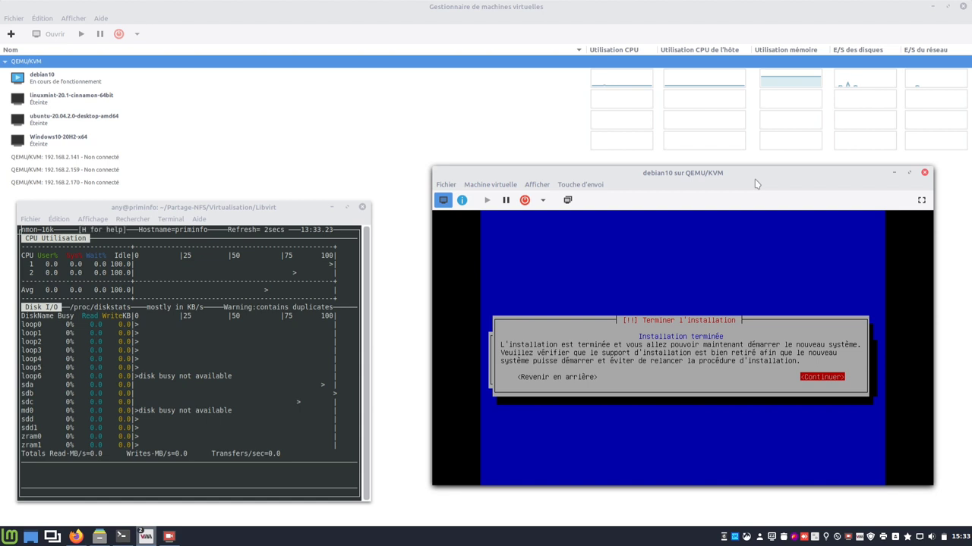
key("Return")
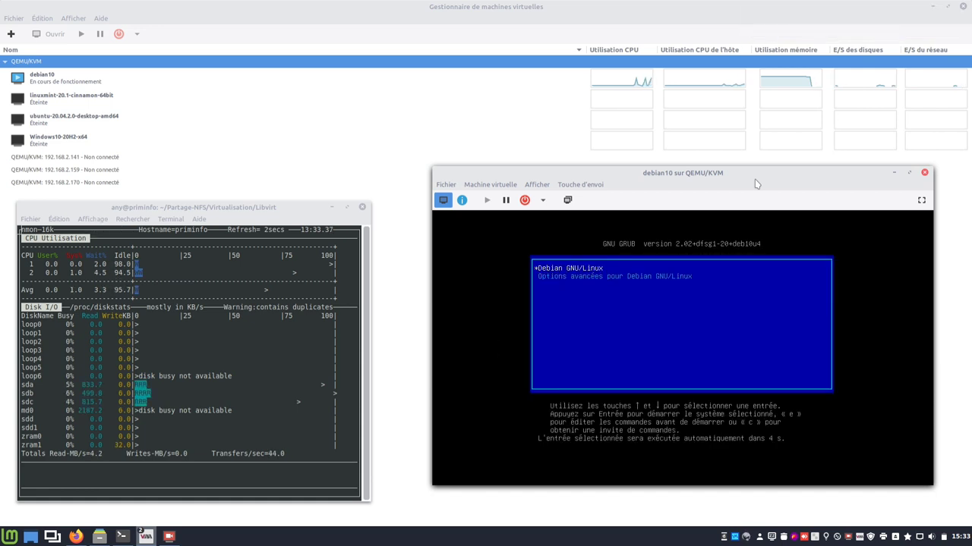
key("Return")
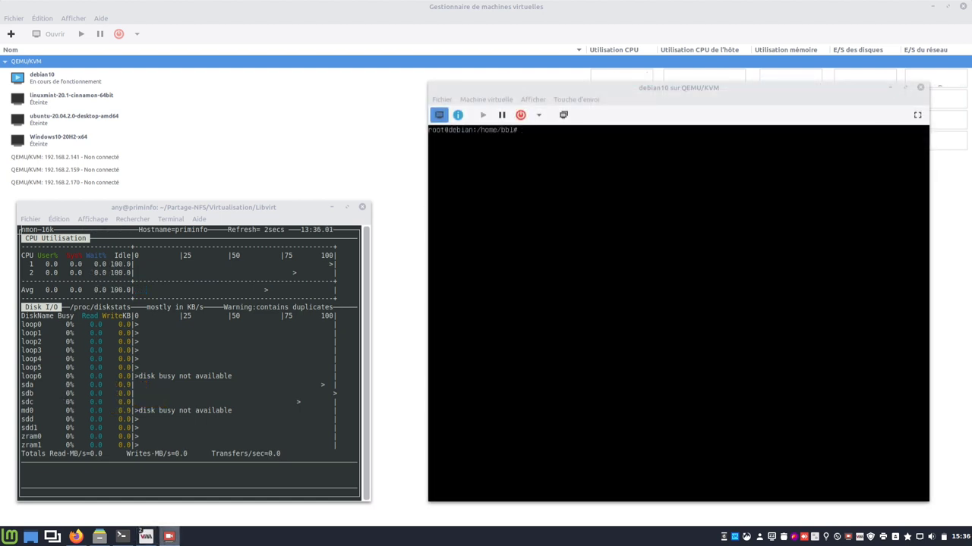
Power off the debian10 virtual machine and close its window.
left_click(538, 115)
left_click(564, 171)
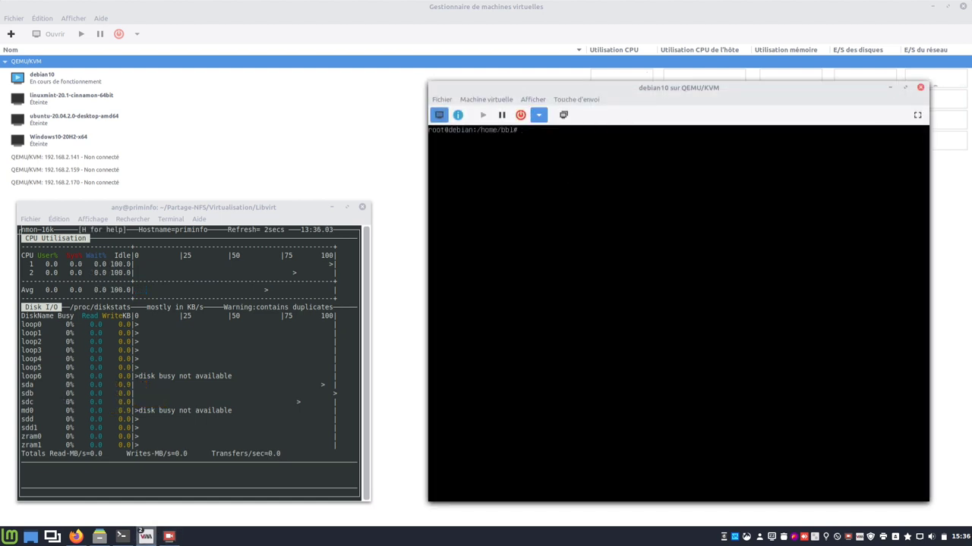
left_click(759, 349)
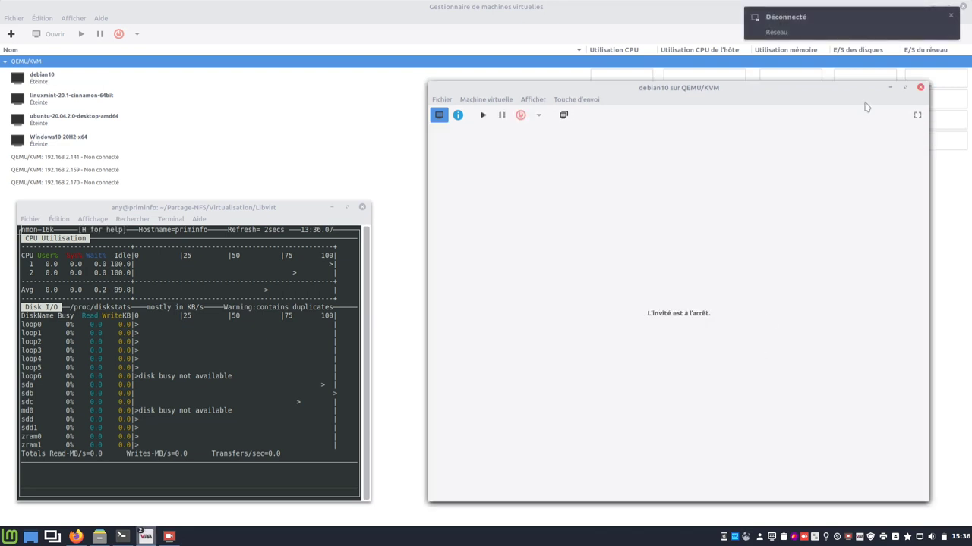
left_click(920, 88)
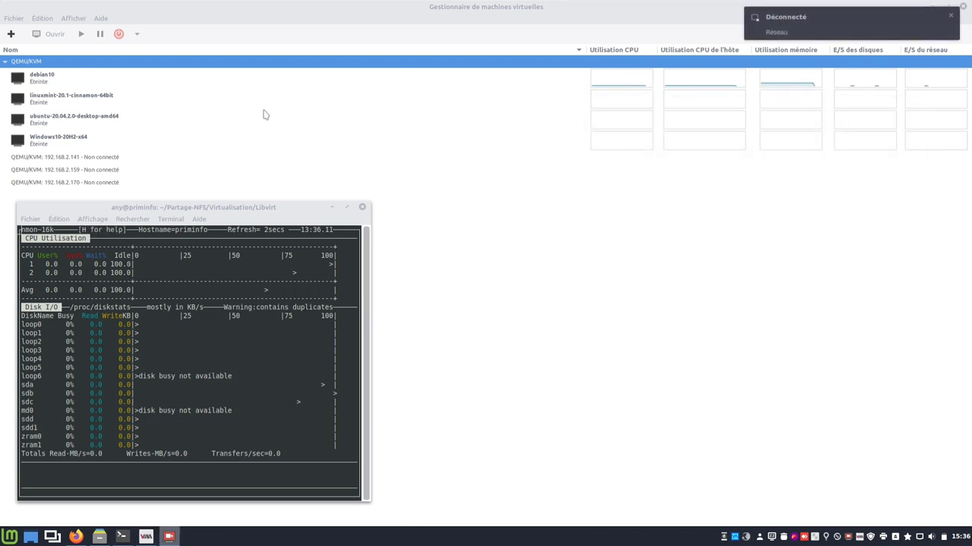
Delete the debian10 virtual machine together with its associated storage file debian10.qcow2.
left_click(101, 76)
right_click(100, 76)
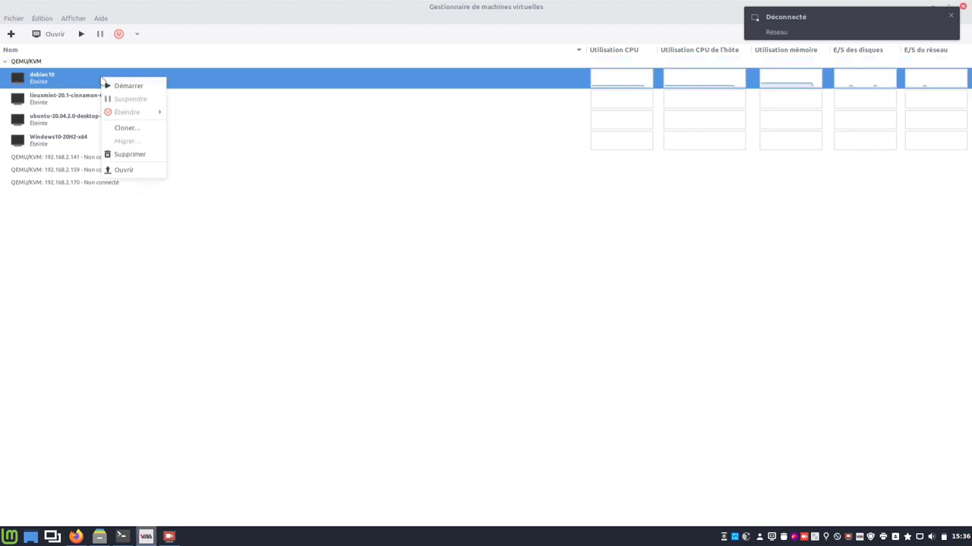
left_click(129, 155)
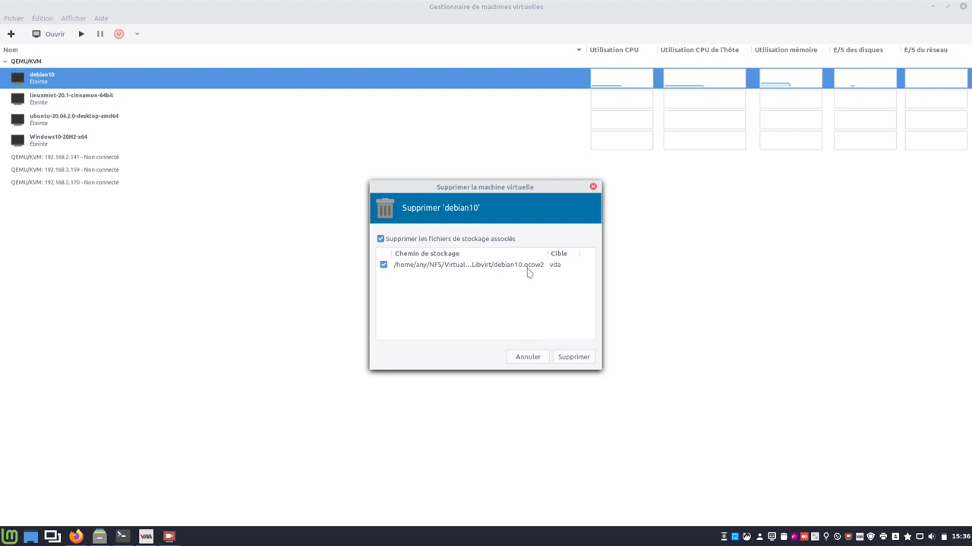
left_click(565, 357)
left_click(553, 336)
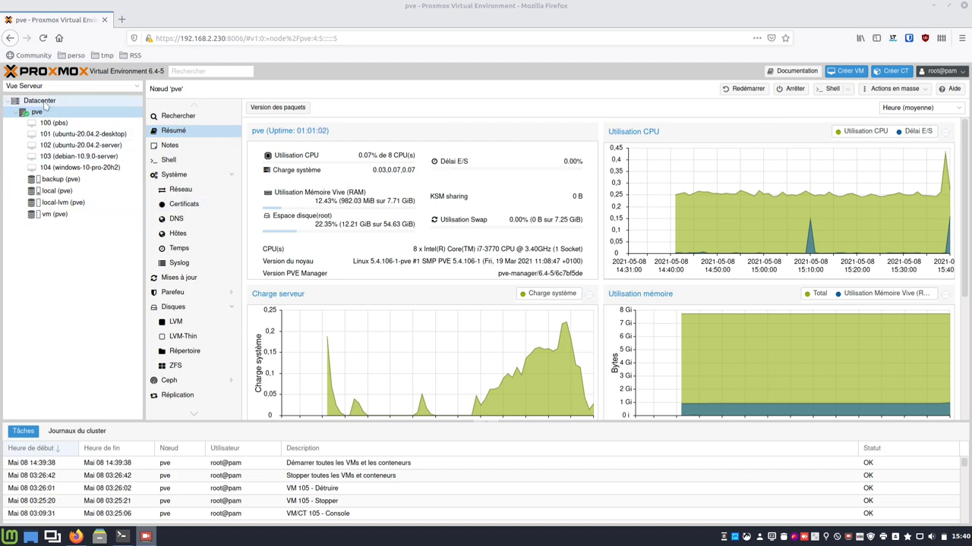
In Proxmox in Firefox, start adding an NFS storage to the Datacenter's storage list.
left_click(44, 104)
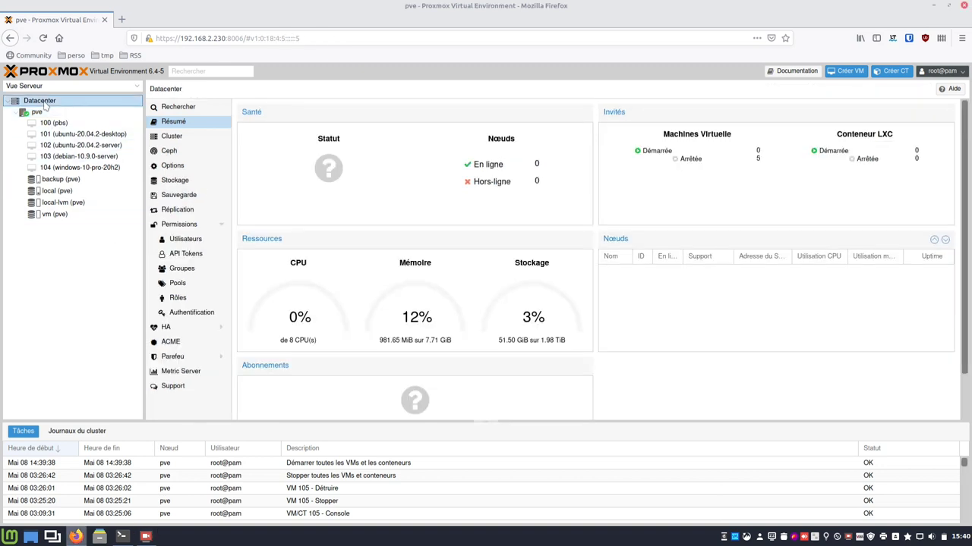
left_click(182, 183)
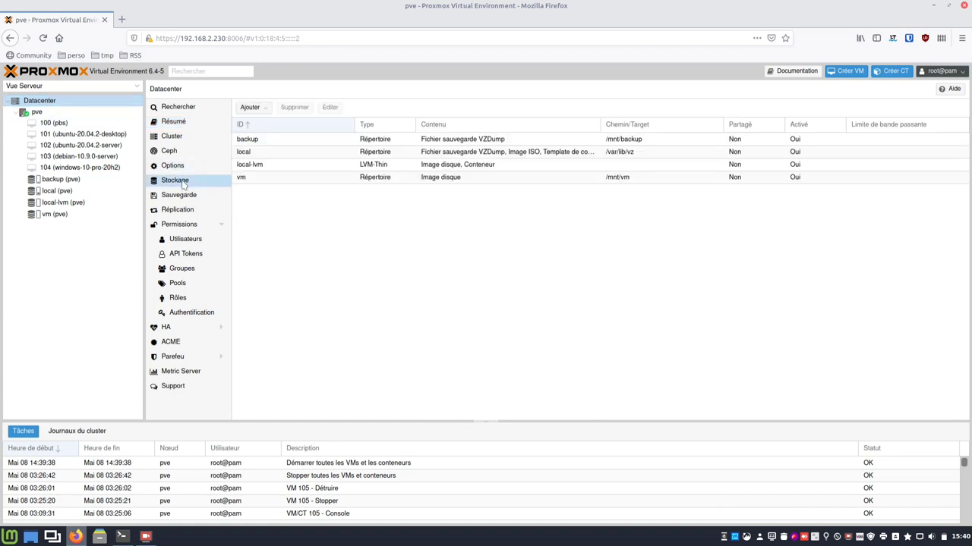
left_click(264, 111)
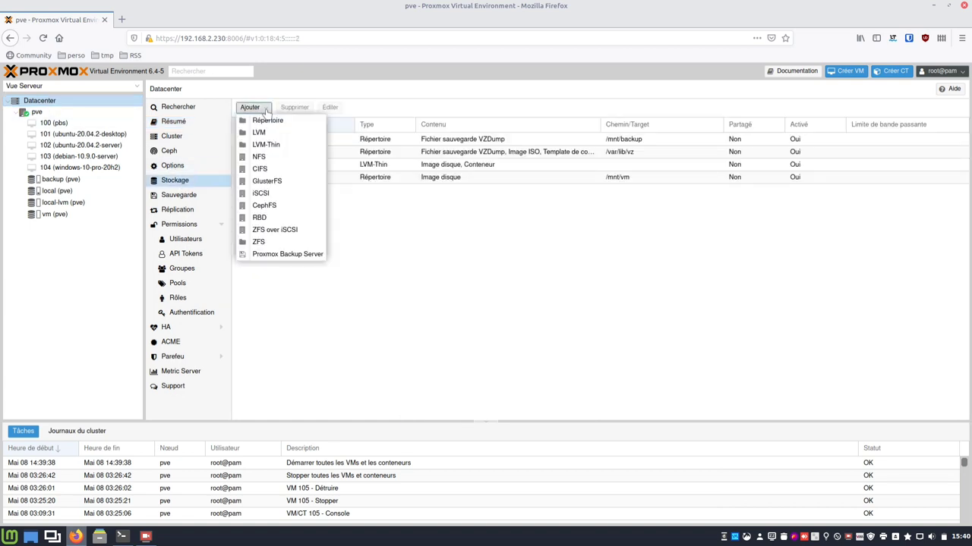
left_click(262, 157)
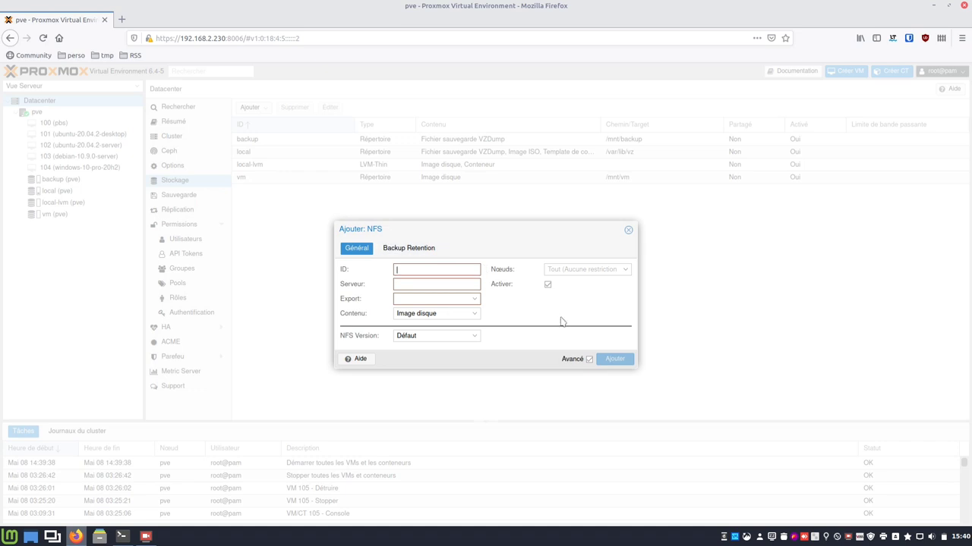
Set the NFS storage's ID to nfs, its server to 192.168.2.232, and its export to /home/any/Partage-NFS.
type("nfs")
left_click(428, 285)
type("192")
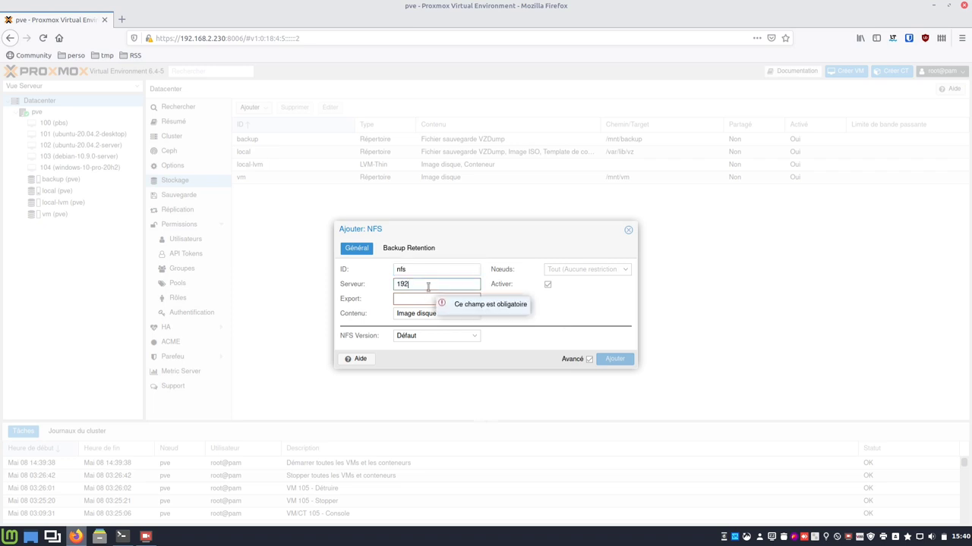
type(".168.2.232")
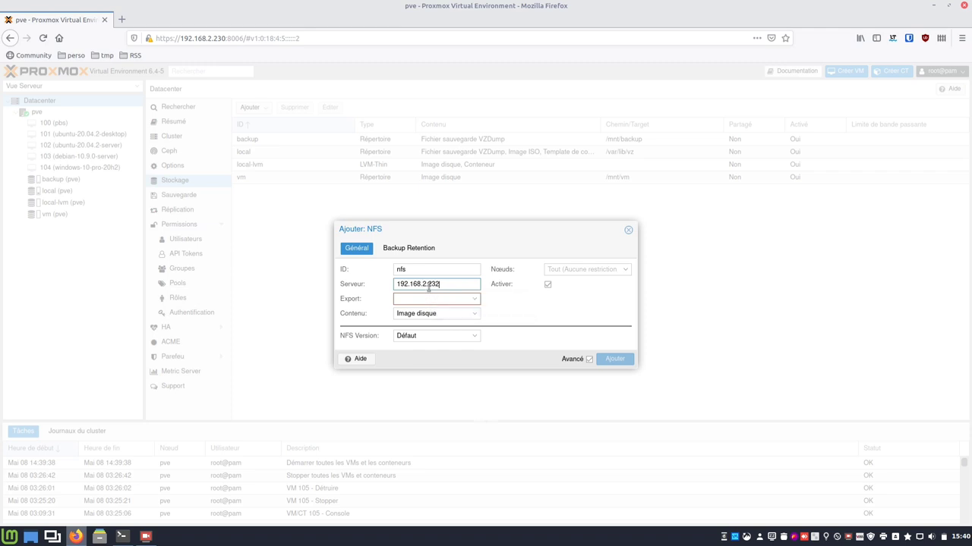
left_click(474, 302)
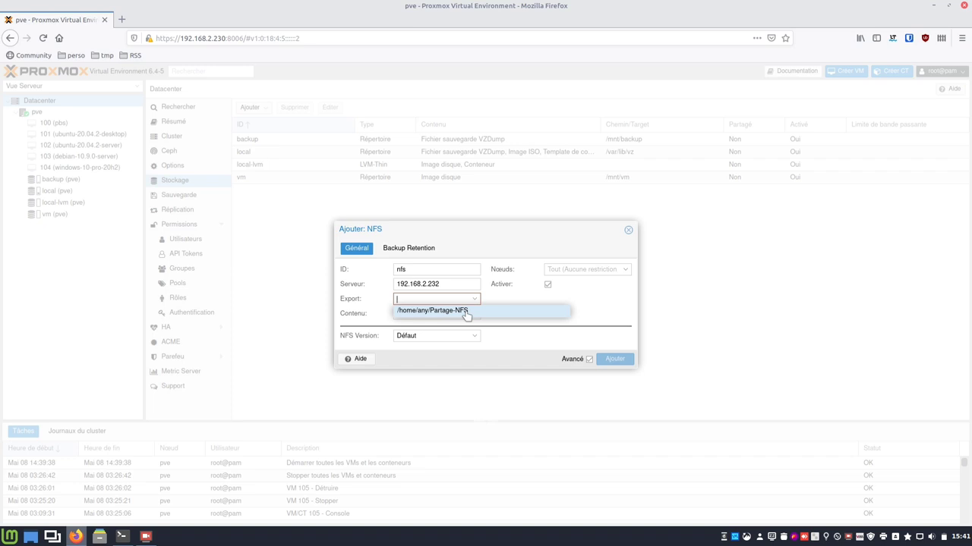
left_click(466, 314)
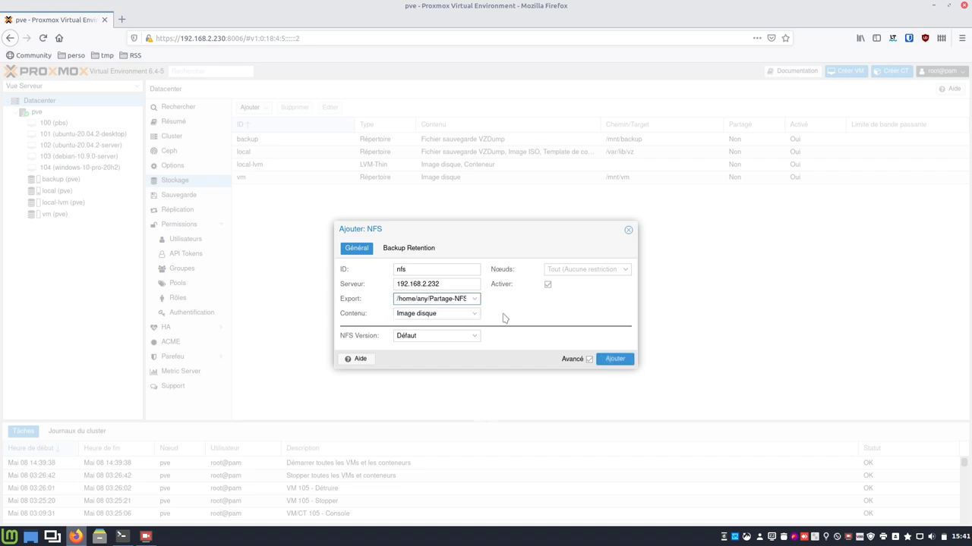
Add the NFS storage with Image disque as its content type, and open the new nfs storage's VM disk list.
left_click(474, 315)
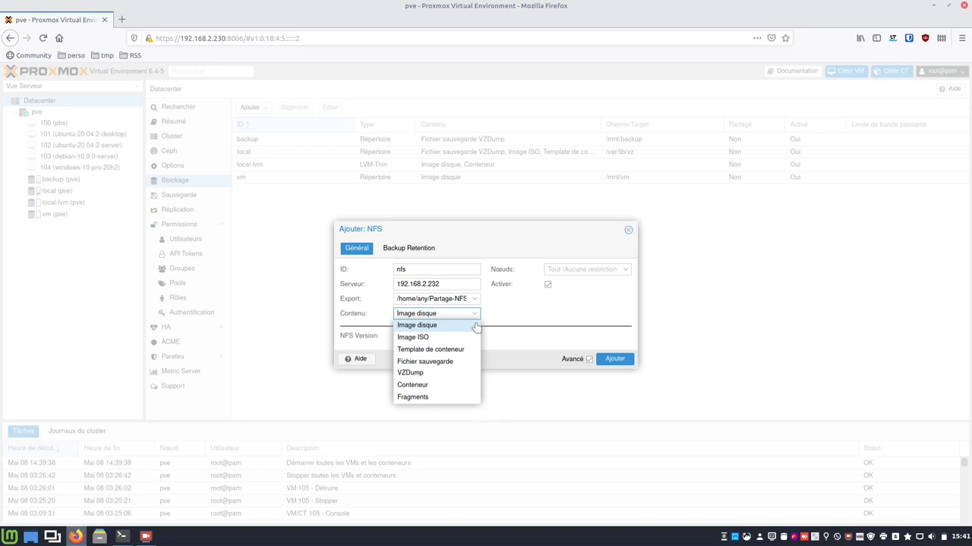
left_click(525, 318)
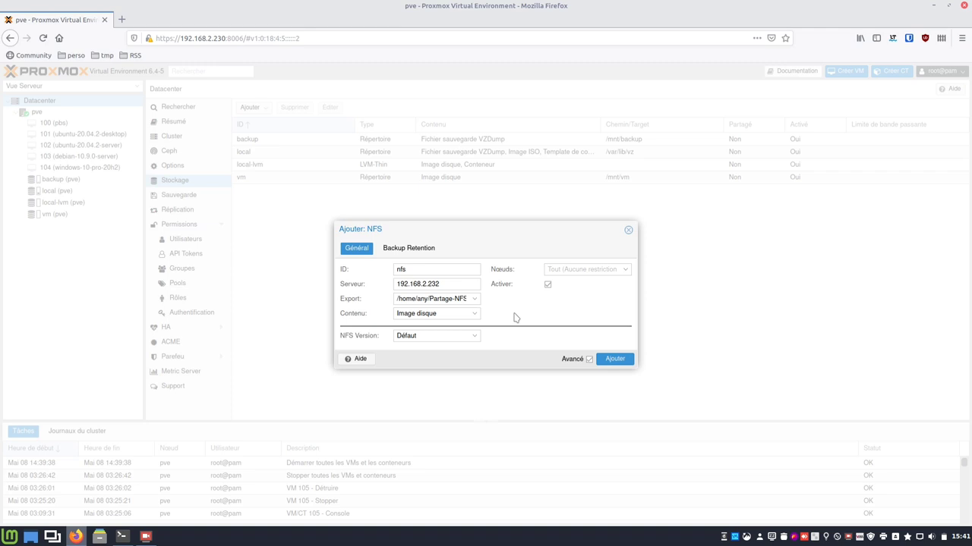
left_click(474, 316)
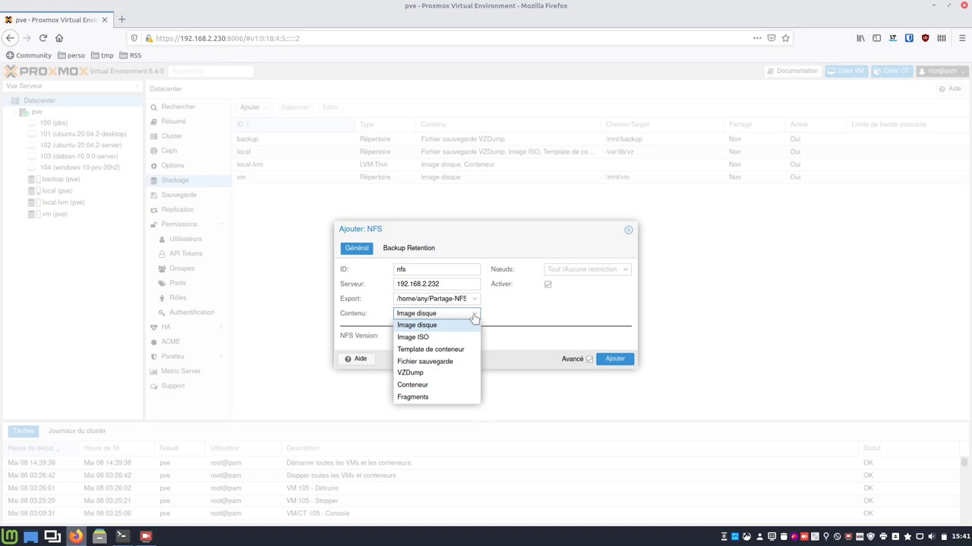
left_click(448, 362)
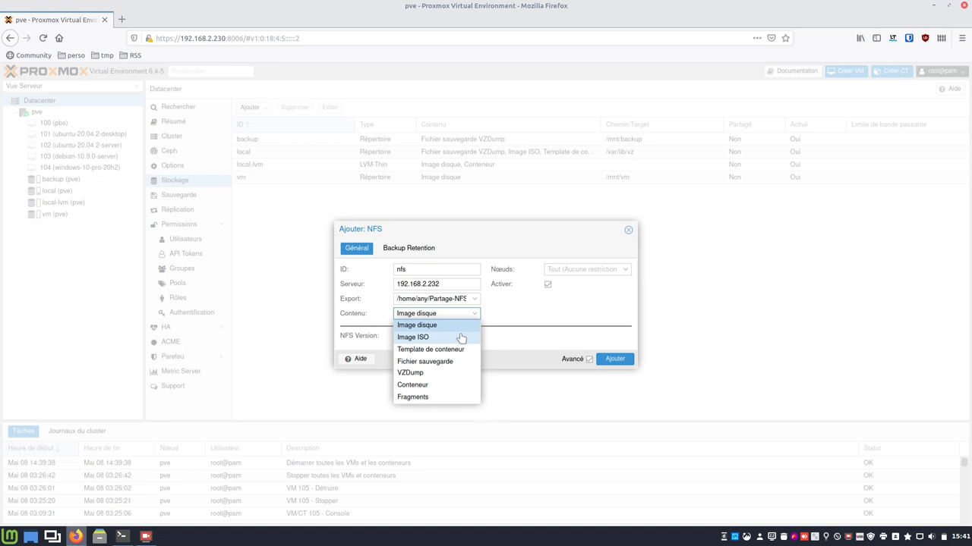
left_click(526, 313)
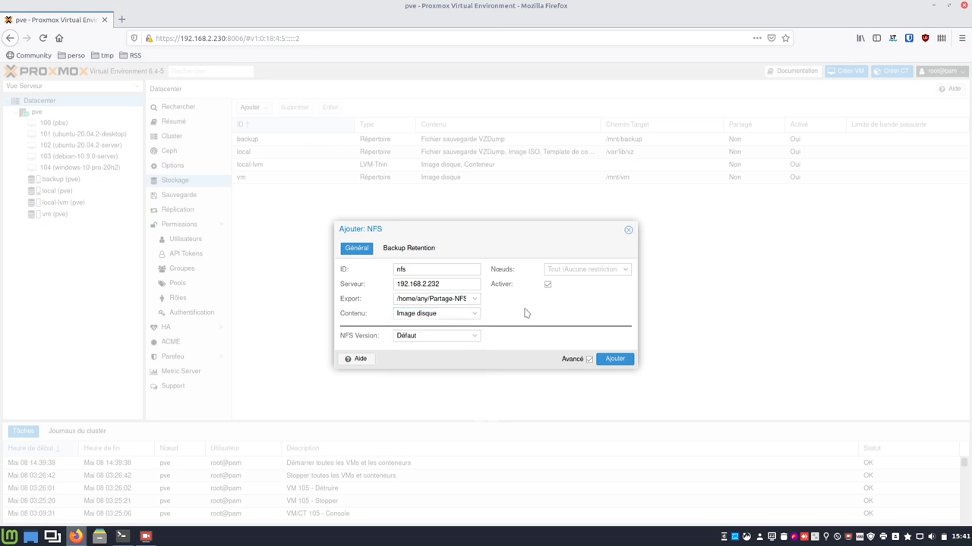
left_click(613, 361)
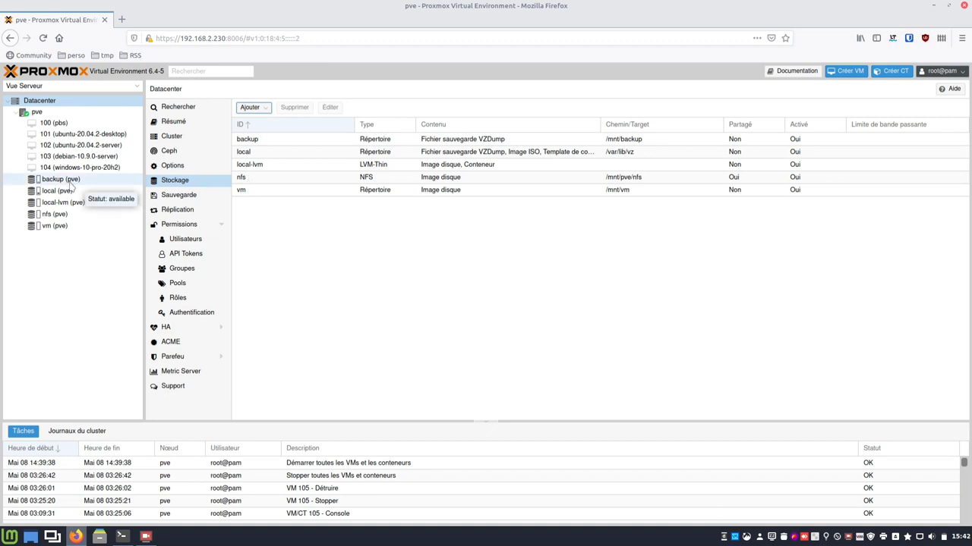
left_click(49, 215)
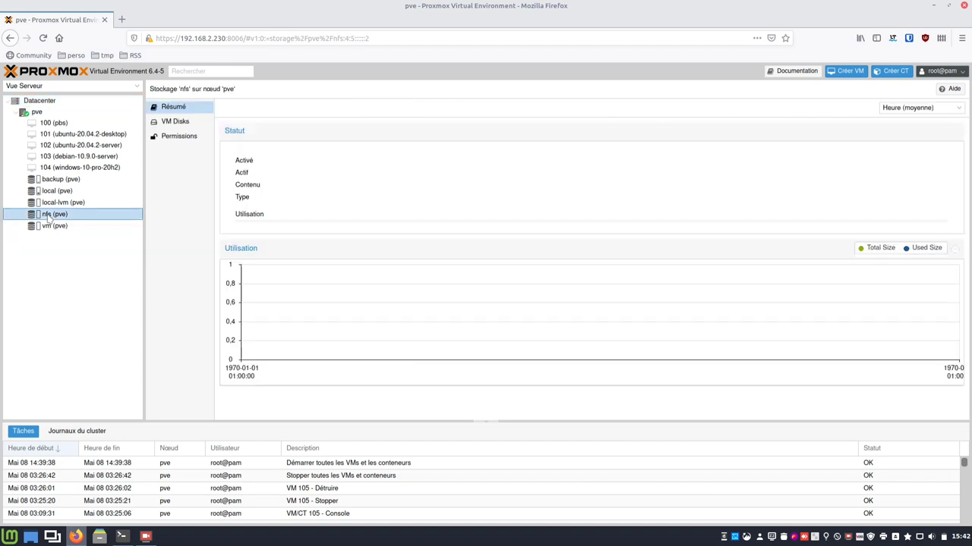
left_click(176, 123)
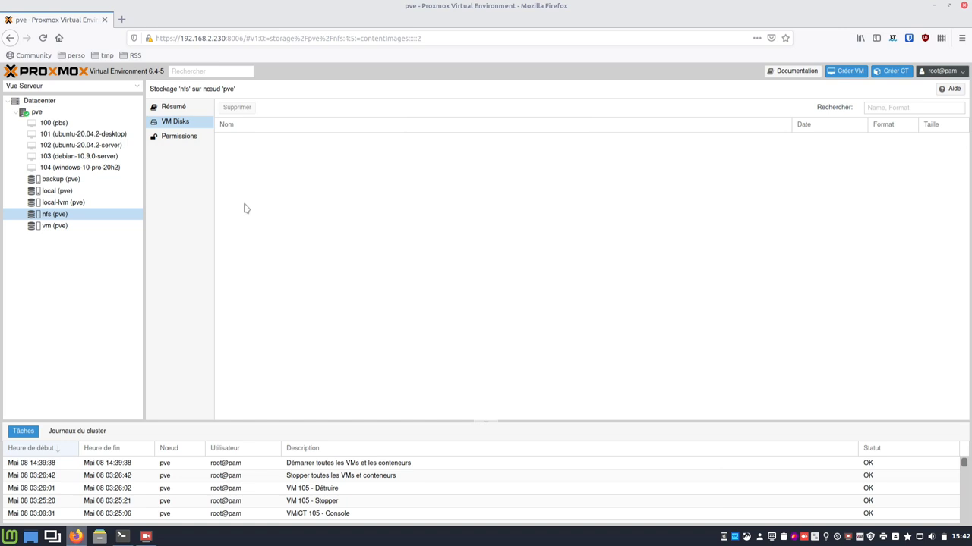
Start creating a virtual machine on node pve with VM ID 105 and the name test.
left_click(36, 112)
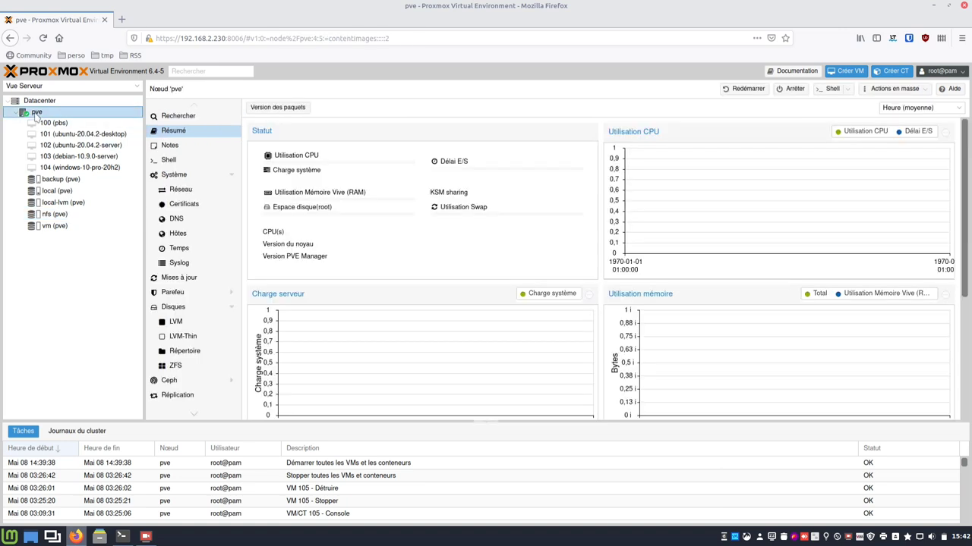
left_click(848, 71)
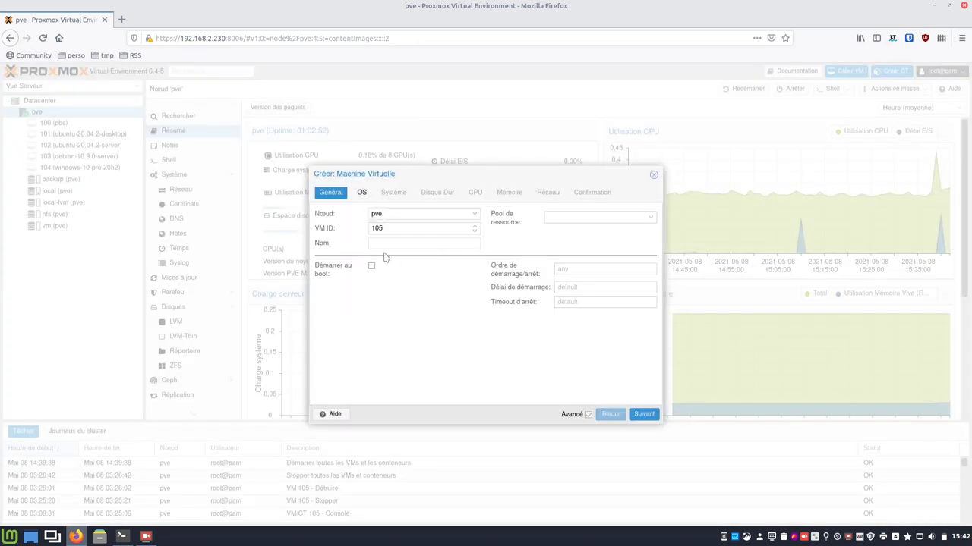
left_click(382, 243)
left_click(643, 414)
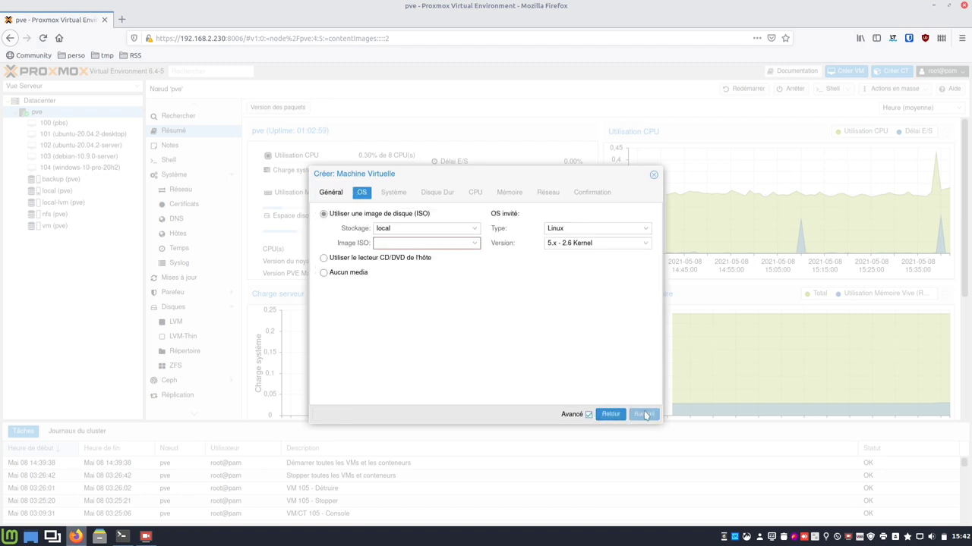
Use ubuntu-20.04.2.0-desktop-amd64.iso from the local storage as the virtual machine's installation image.
left_click(471, 243)
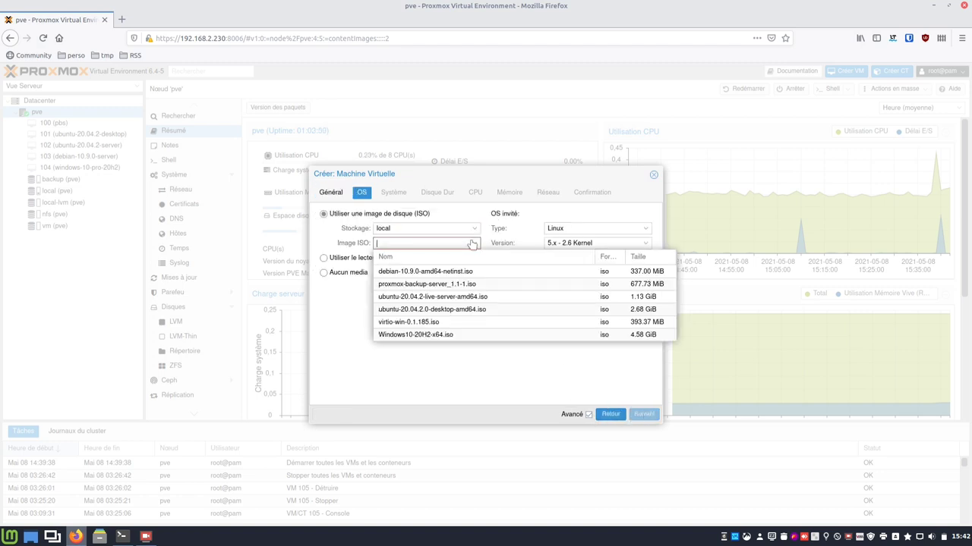
left_click(461, 278)
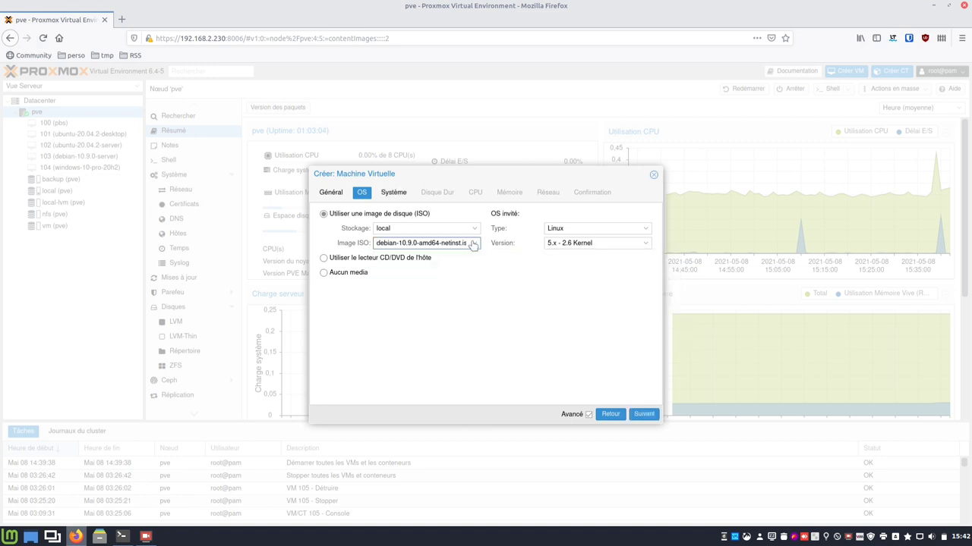
left_click(472, 245)
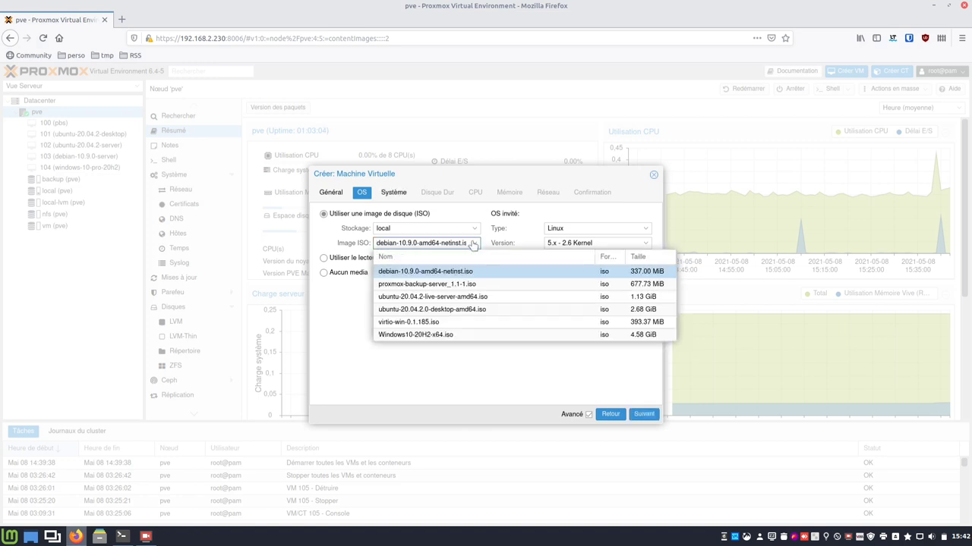
left_click(465, 310)
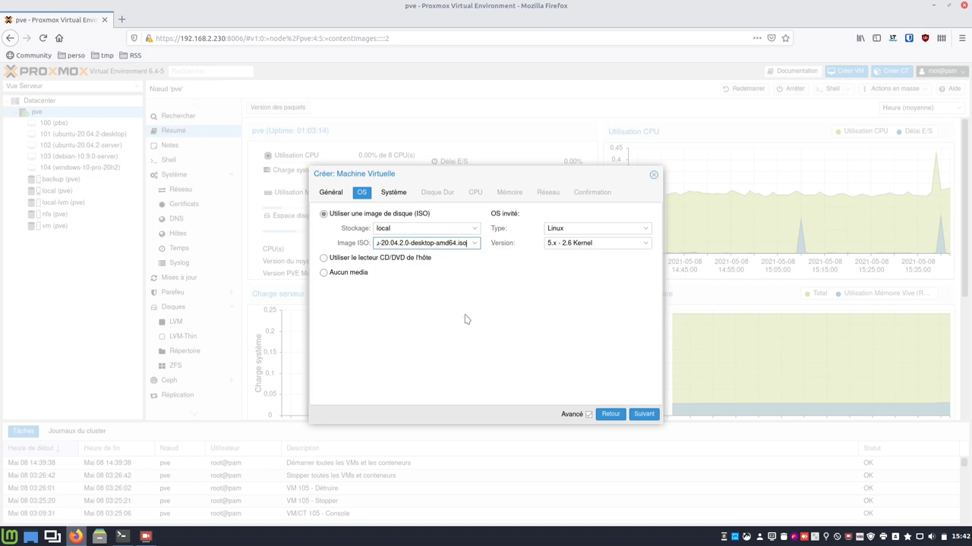
left_click(642, 415)
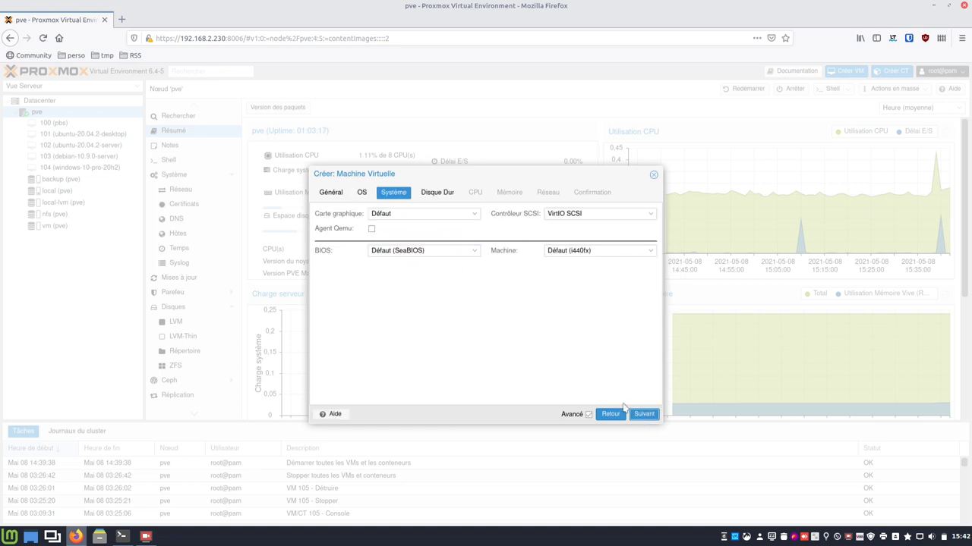
Configure the hard disk as VirtIO Block on the nfs storage, with Write back cache and Discard enabled.
left_click(642, 415)
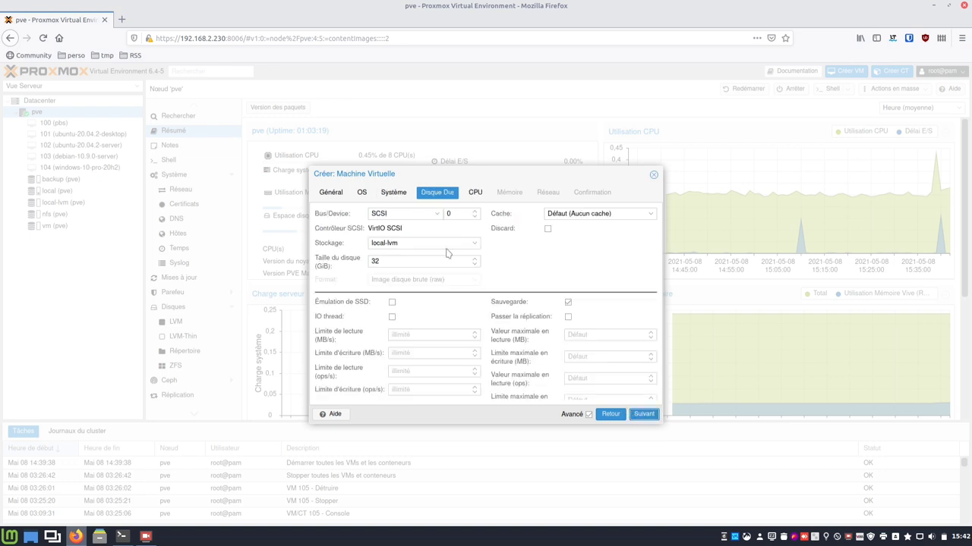
left_click(429, 215)
left_click(419, 250)
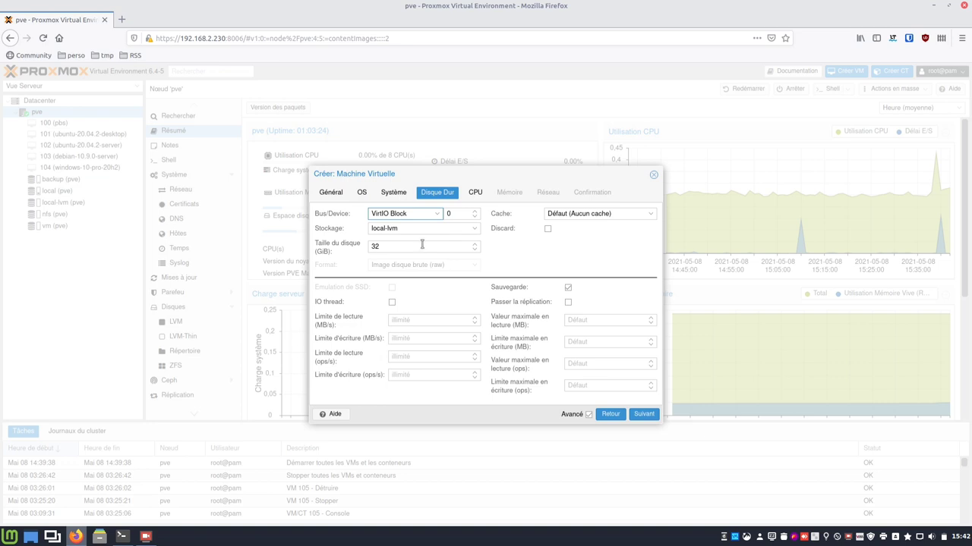
left_click(471, 229)
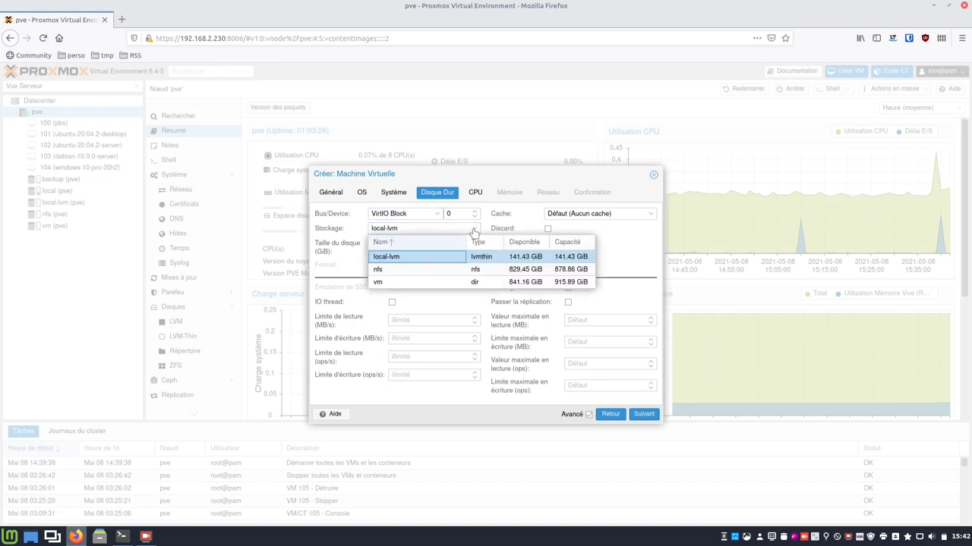
left_click(443, 272)
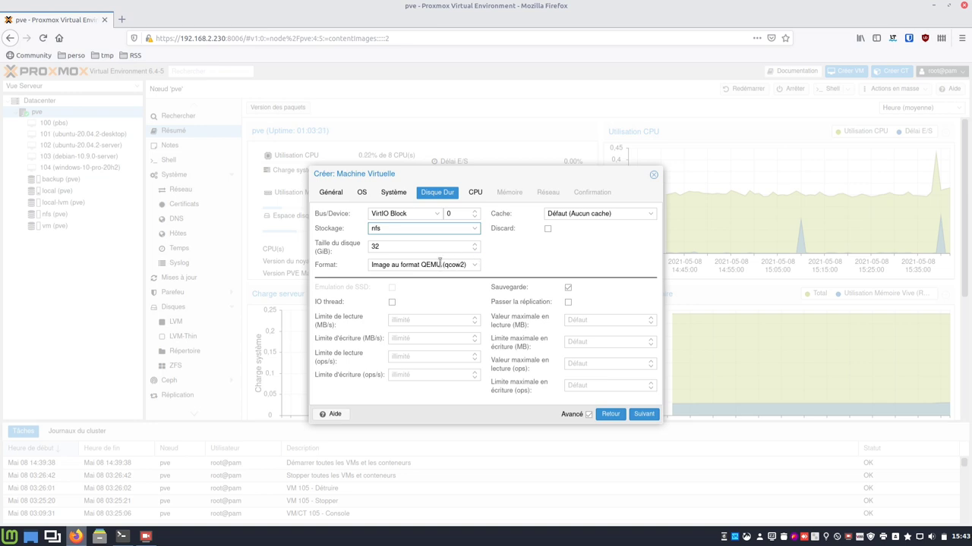
left_click(650, 216)
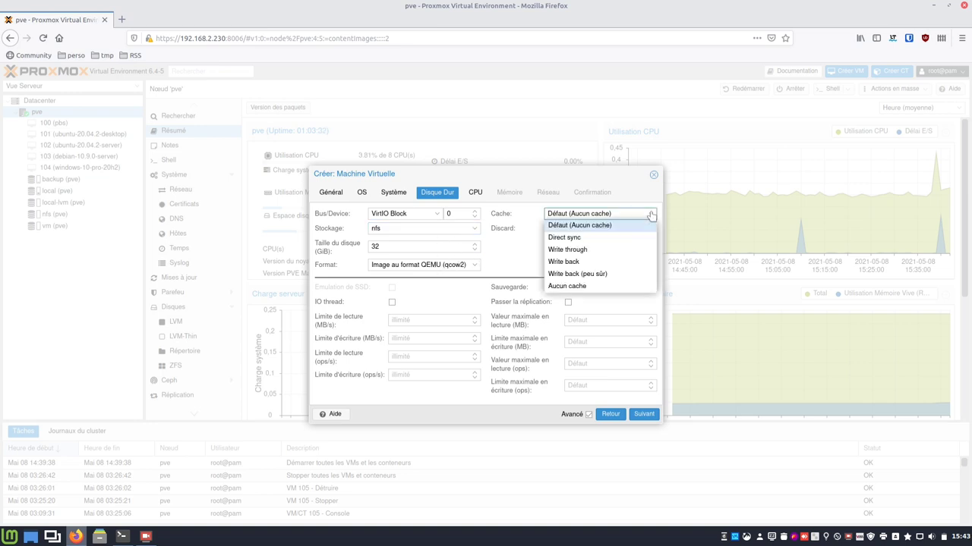
left_click(609, 262)
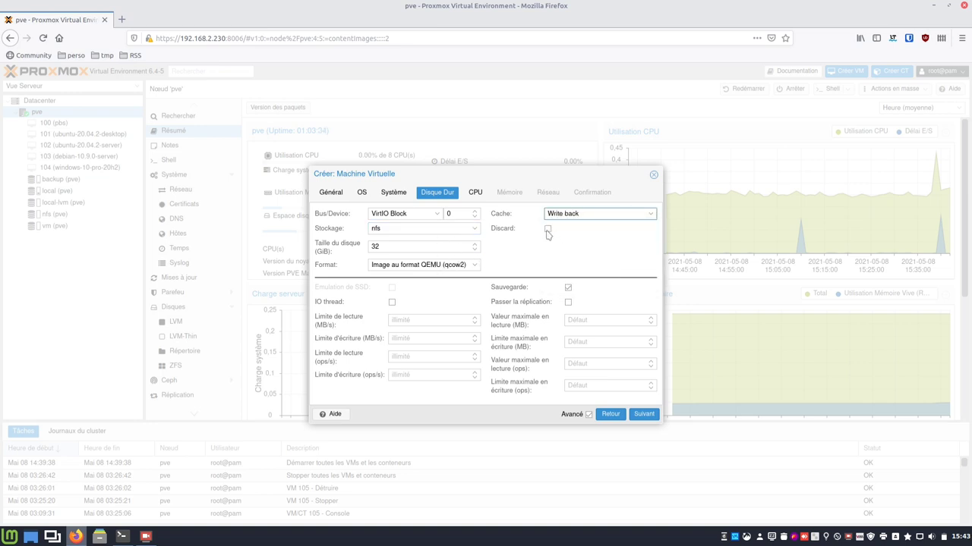
left_click(547, 229)
left_click(644, 415)
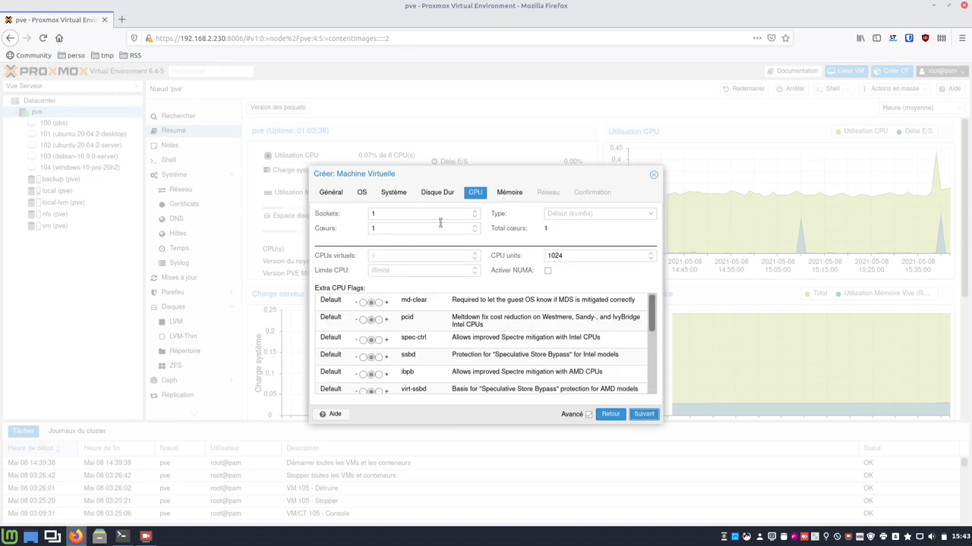
Give the virtual machine 2 CPU cores and enable its Qemu agent.
left_click(474, 226)
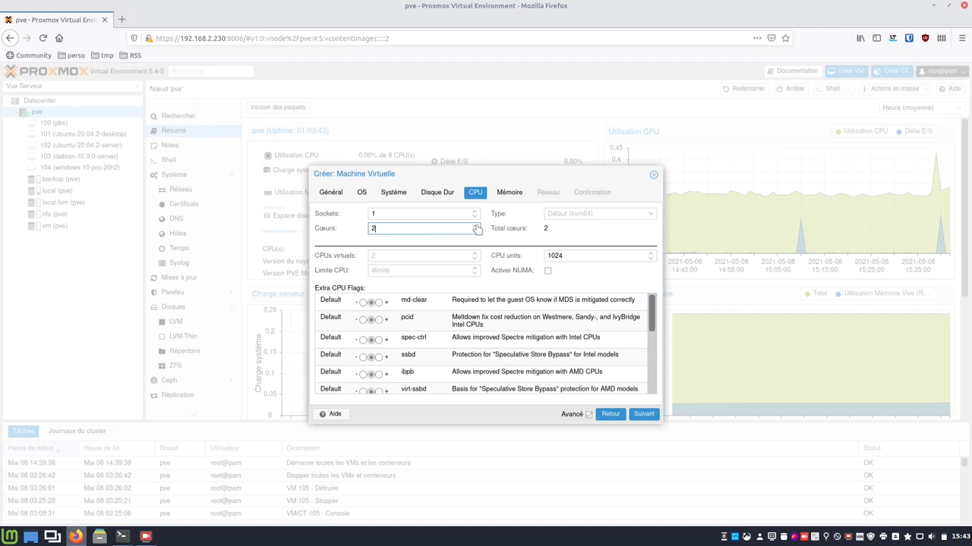
left_click(636, 415)
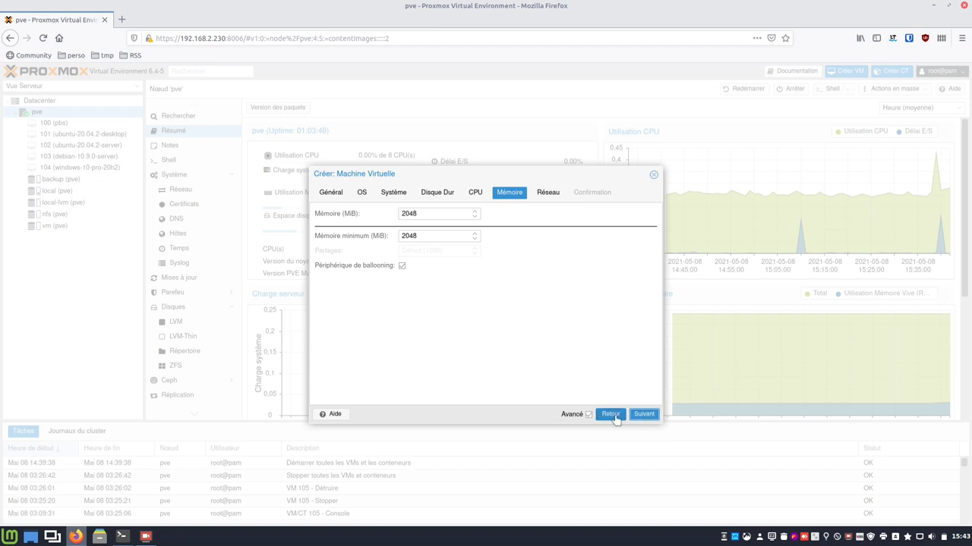
left_click(361, 192)
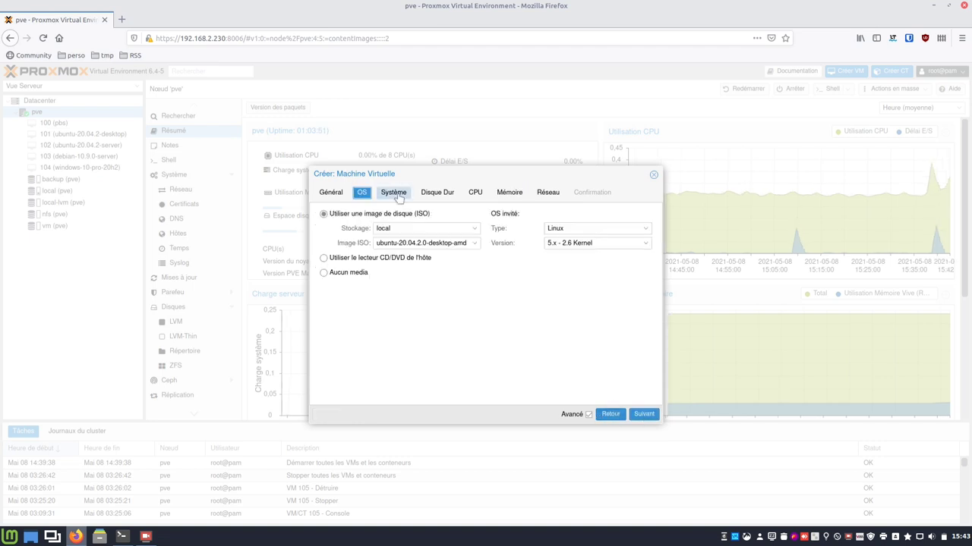
left_click(393, 193)
left_click(371, 228)
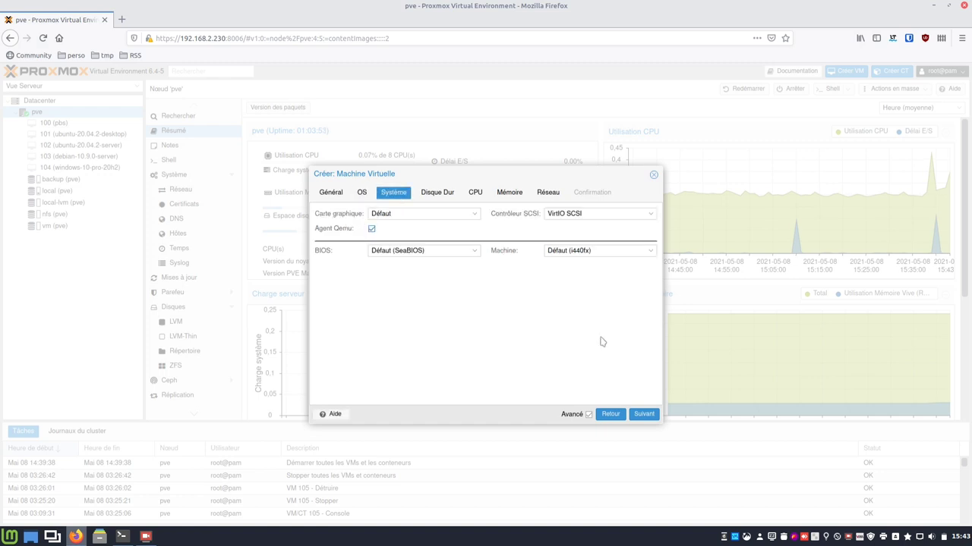
Keep the default memory and network settings and finish creating the test virtual machine.
left_click(509, 192)
left_click(535, 195)
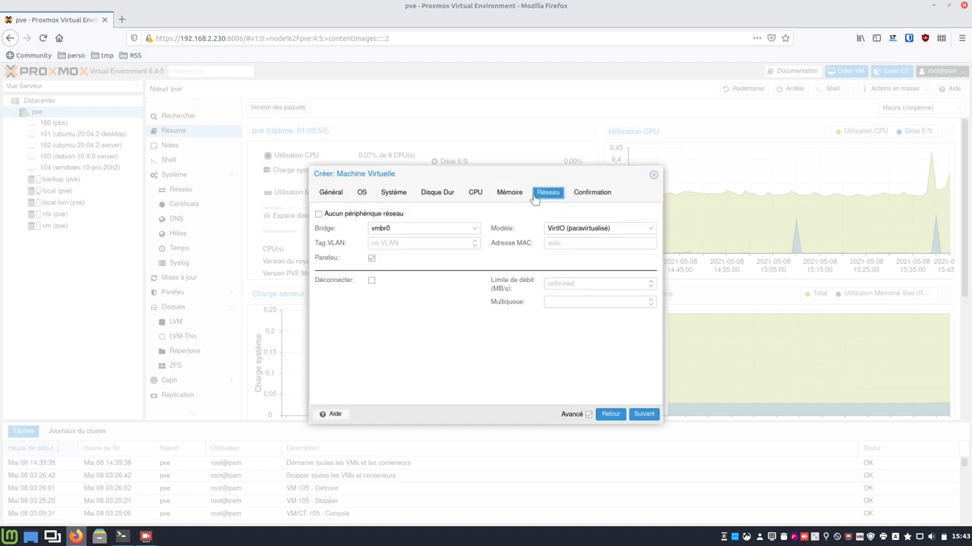
left_click(645, 415)
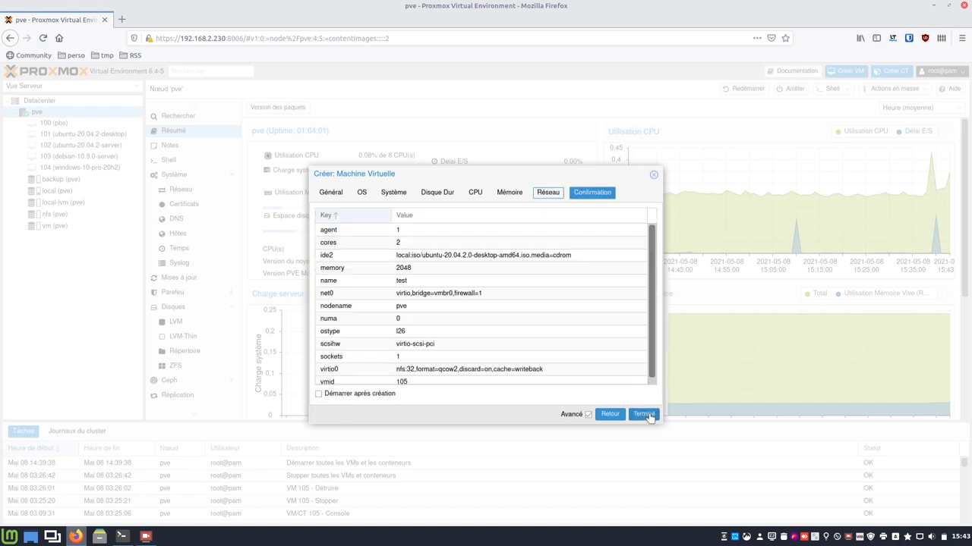
left_click(643, 414)
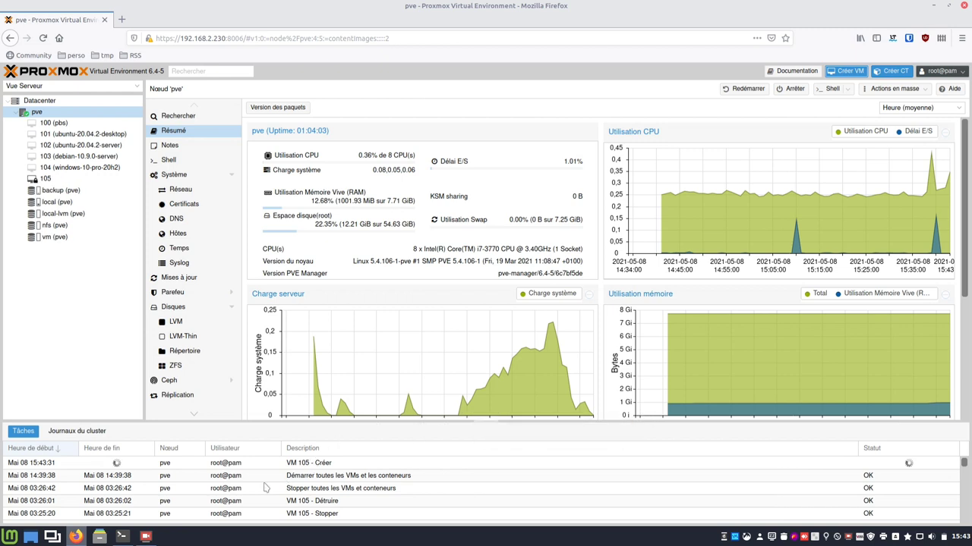
Switch to the nmon terminal, move it clear of the server tree, and watch disk activity while VM 105 is created.
left_click(121, 537)
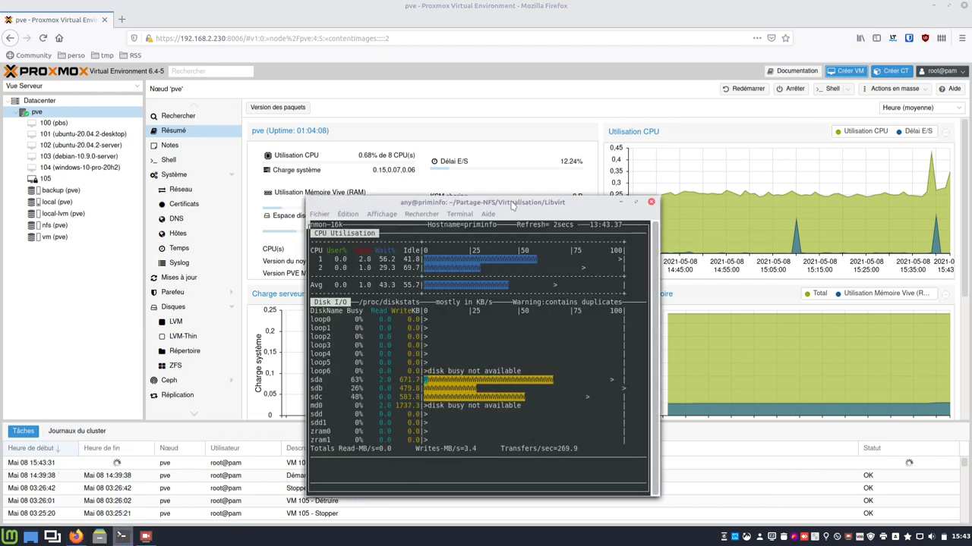
left_click_drag(513, 205, 265, 223)
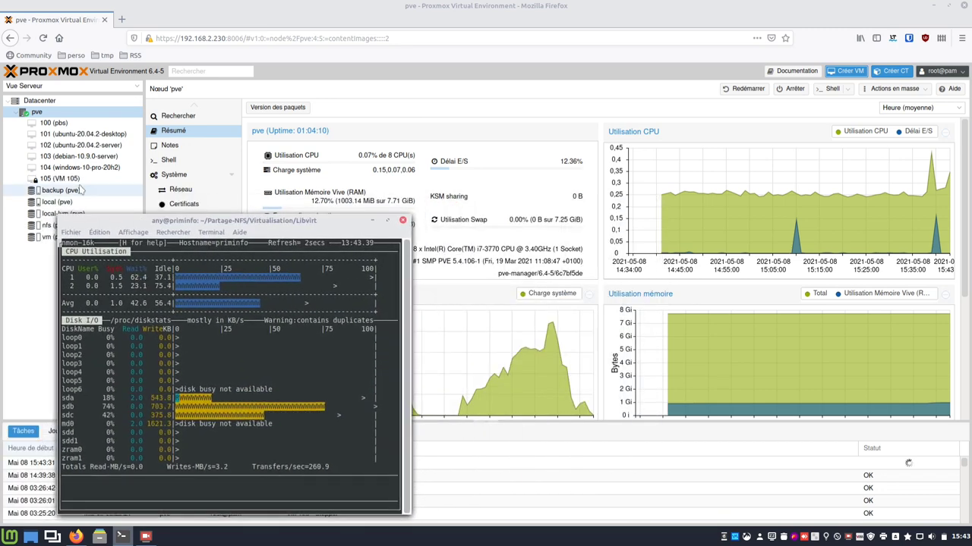
mouse_move(47, 184)
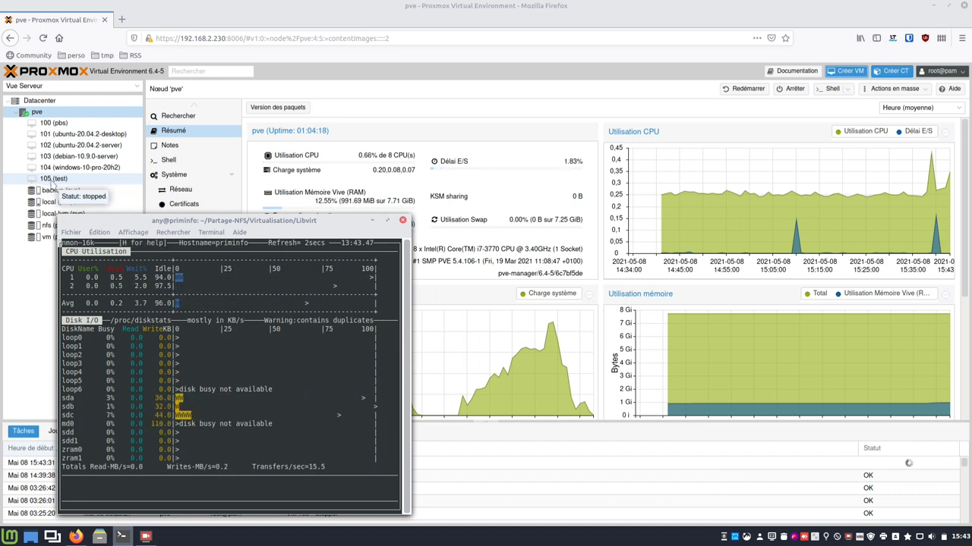
Start the test virtual machine in Proxmox and open its console beside the nmon terminal.
left_click(53, 180)
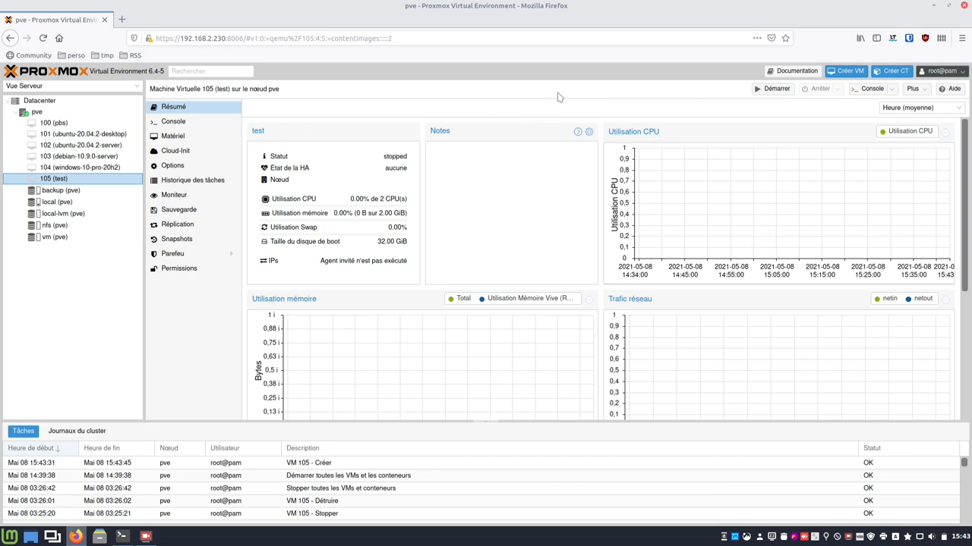
left_click(770, 89)
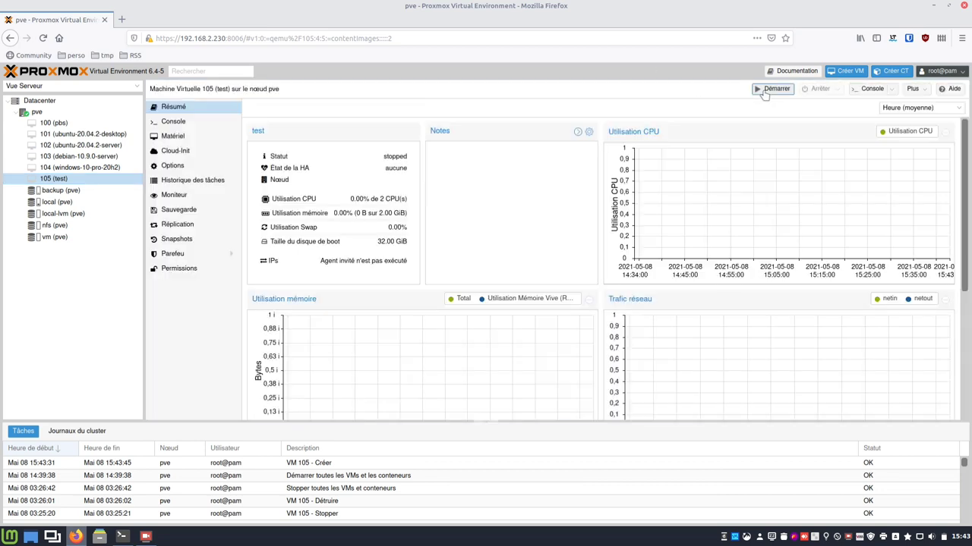
left_click(858, 91)
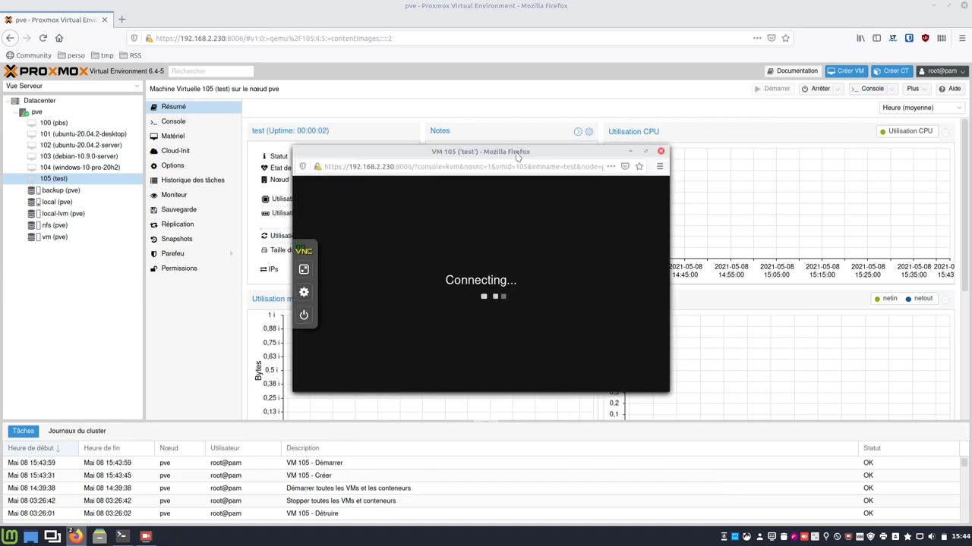
left_click(117, 537)
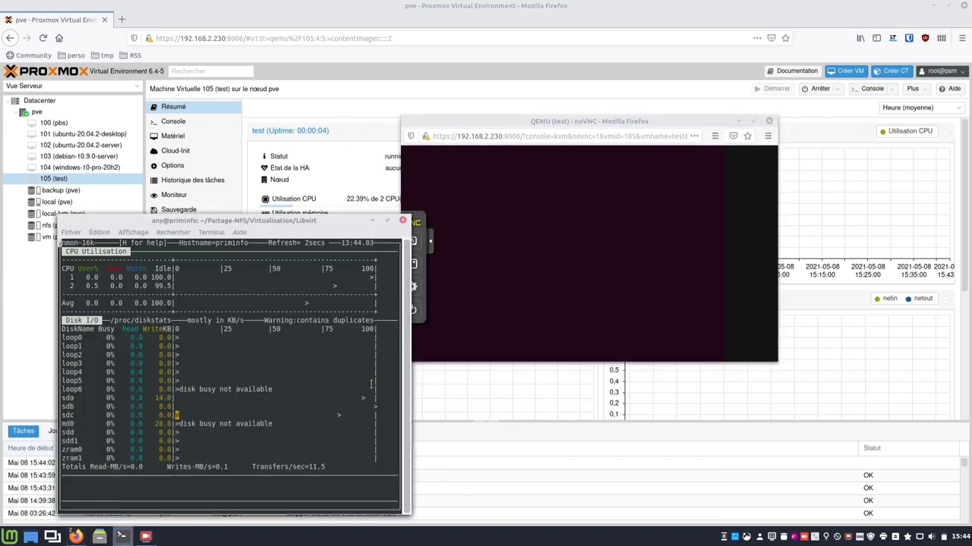
left_click_drag(599, 127, 649, 140)
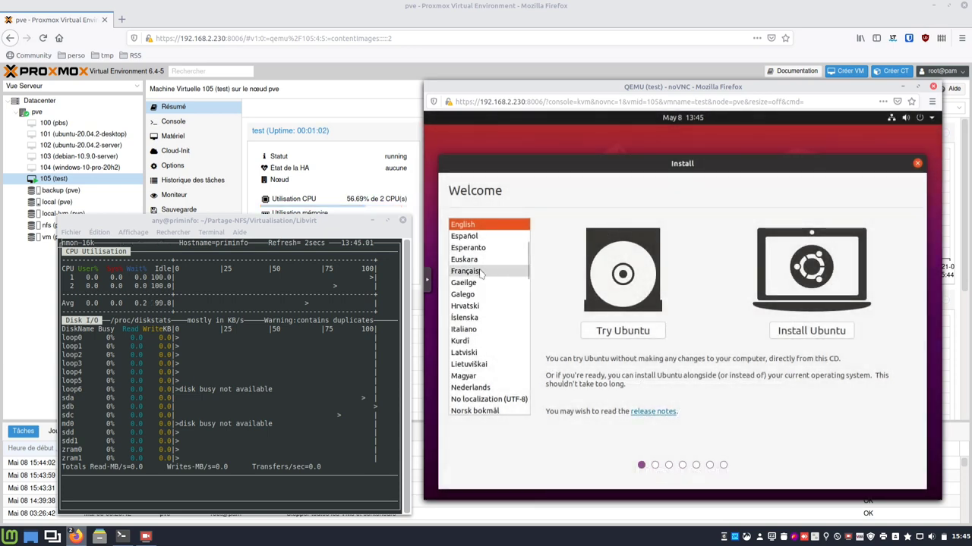
Choose Français as the Ubuntu installer's language and start the installation.
left_click(480, 272)
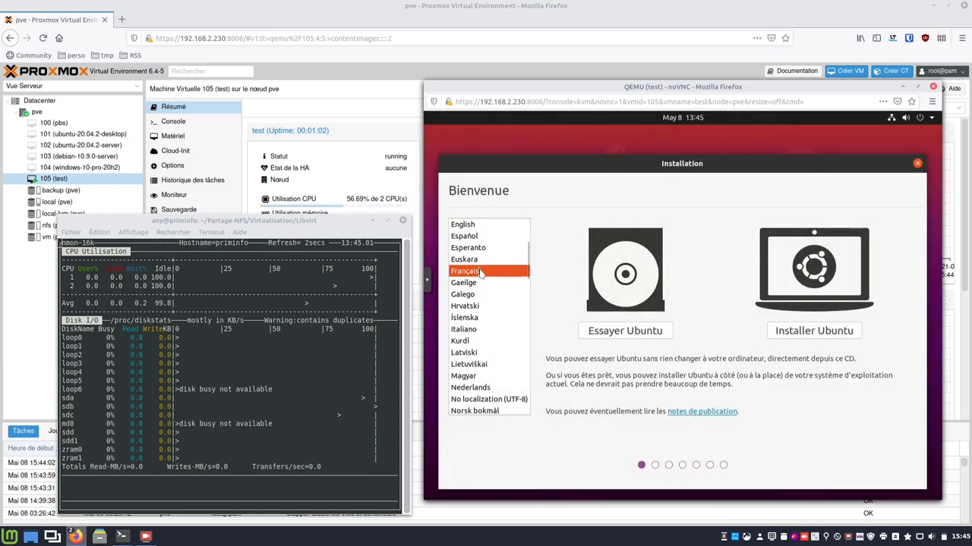
left_click(821, 333)
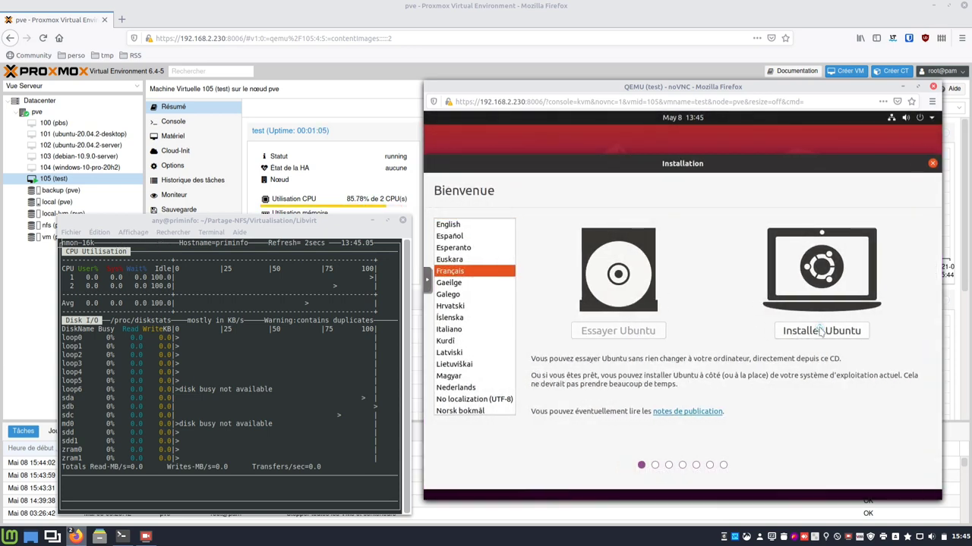